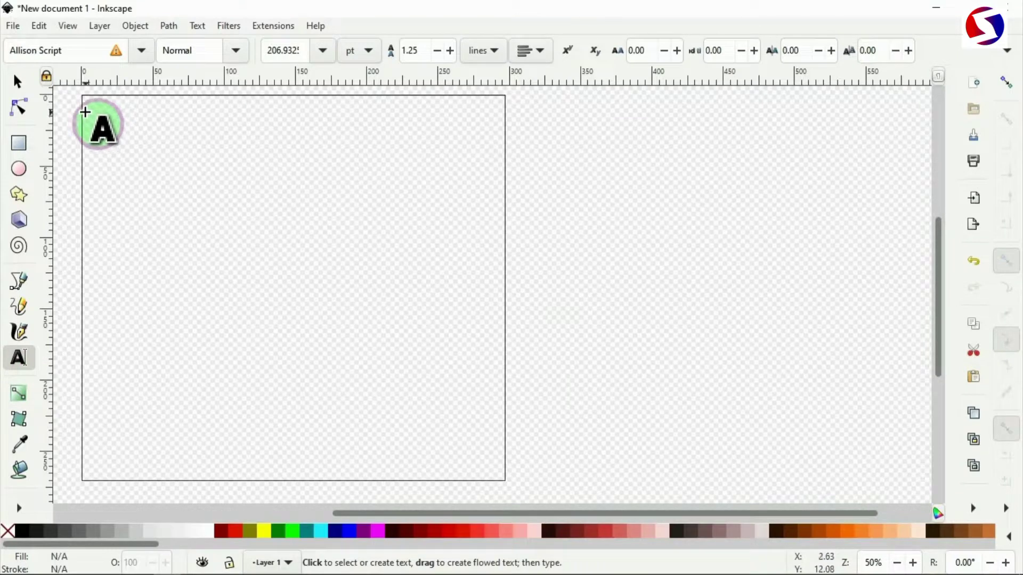
Create a flowed text frame across the upper part of the page and enter "2 GRADIENT"
left_click_drag(83, 111, 489, 176)
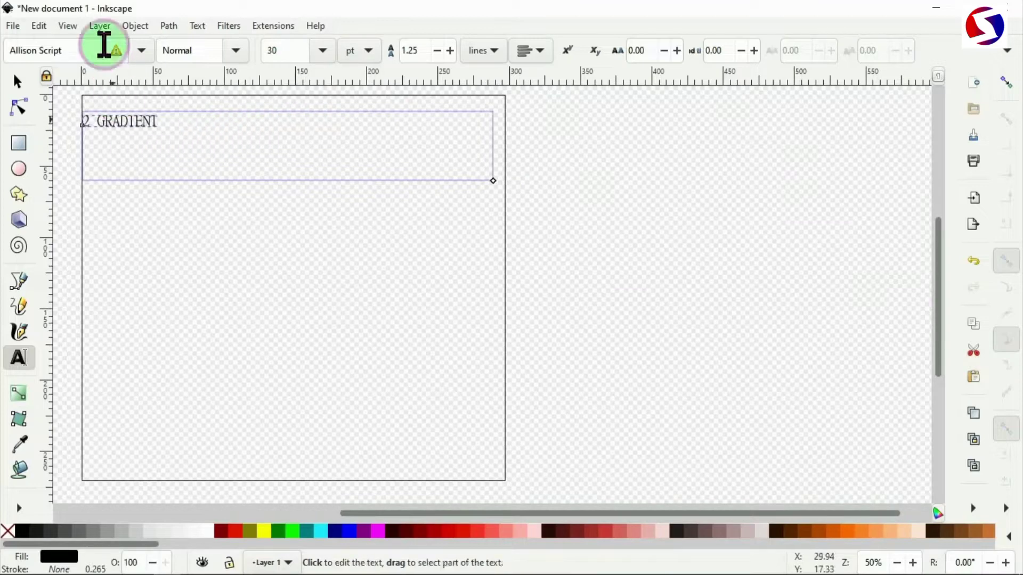
Set the text's font to Bangers at size 100 and apply the change
left_click(141, 51)
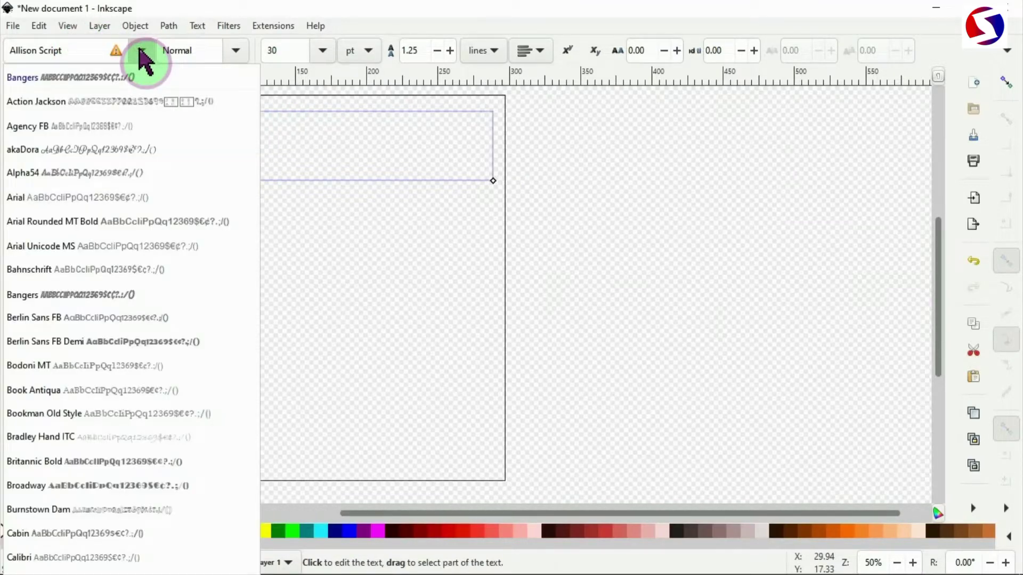
left_click(141, 51)
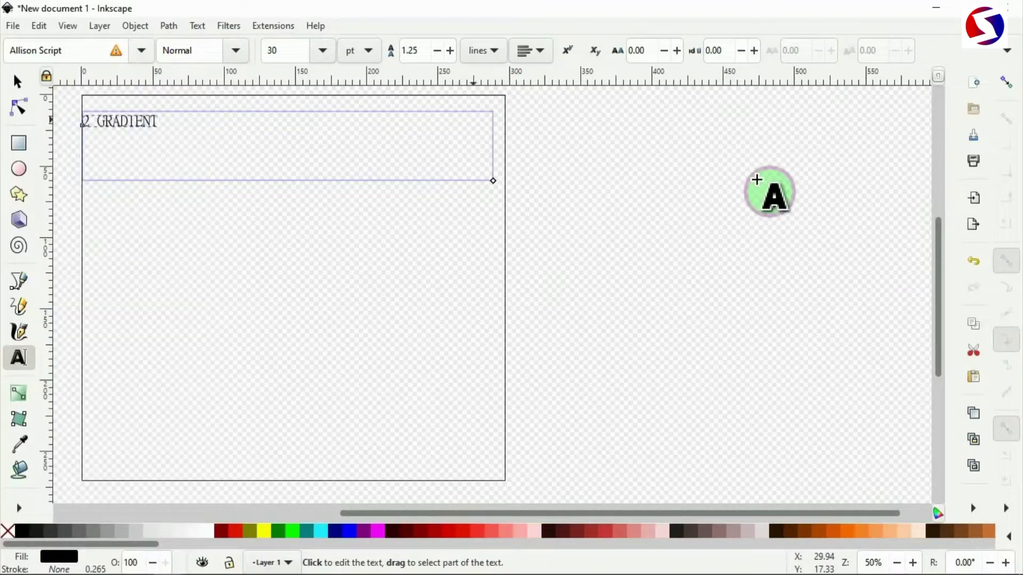
left_click(971, 508)
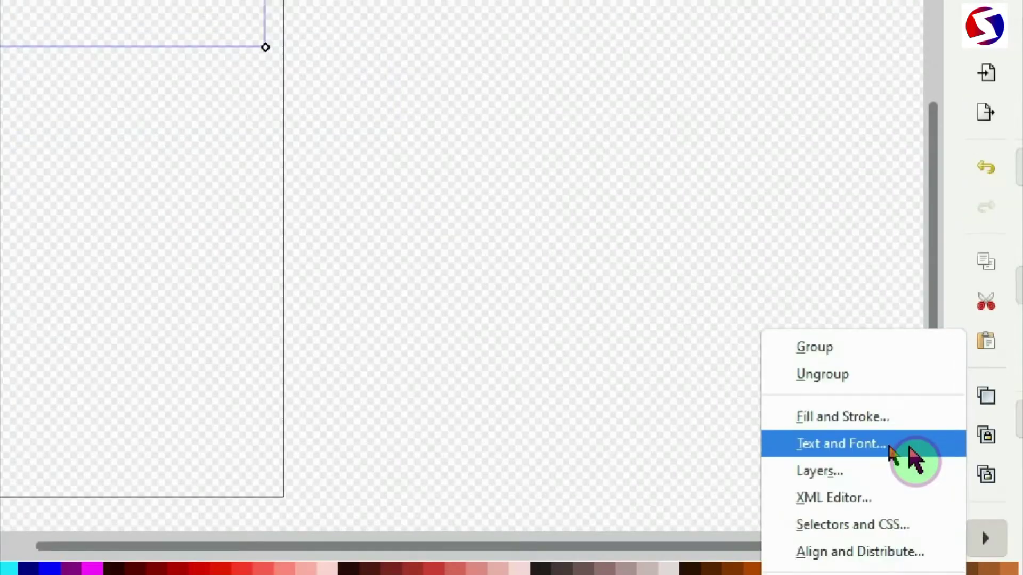
left_click(889, 447)
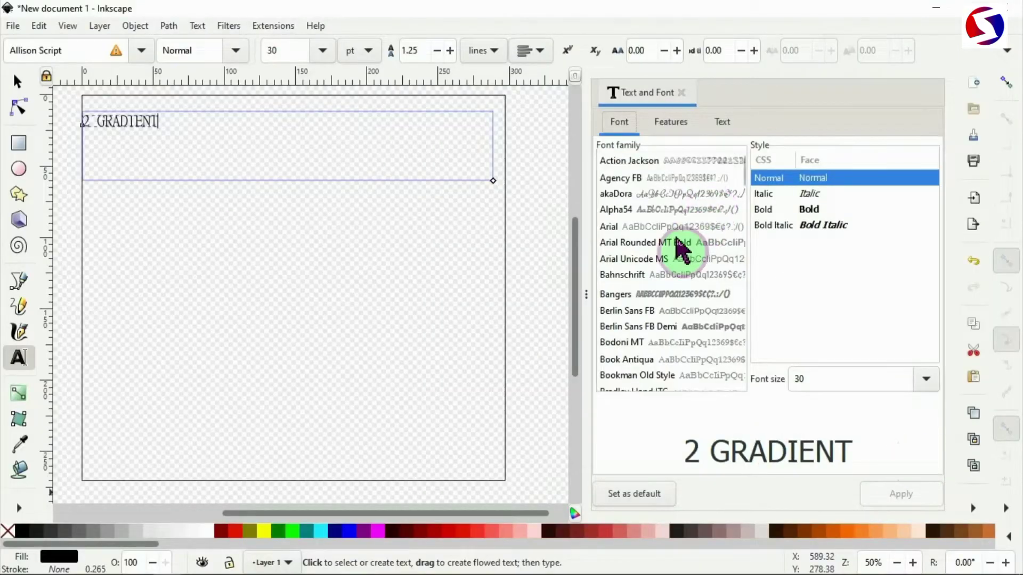
left_click(650, 296)
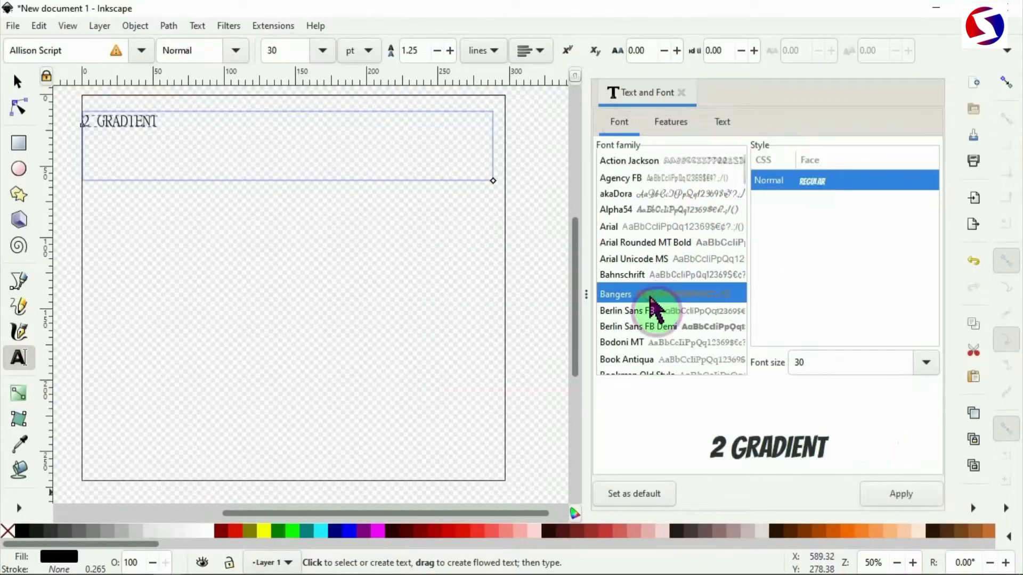
left_click_drag(808, 362, 783, 368)
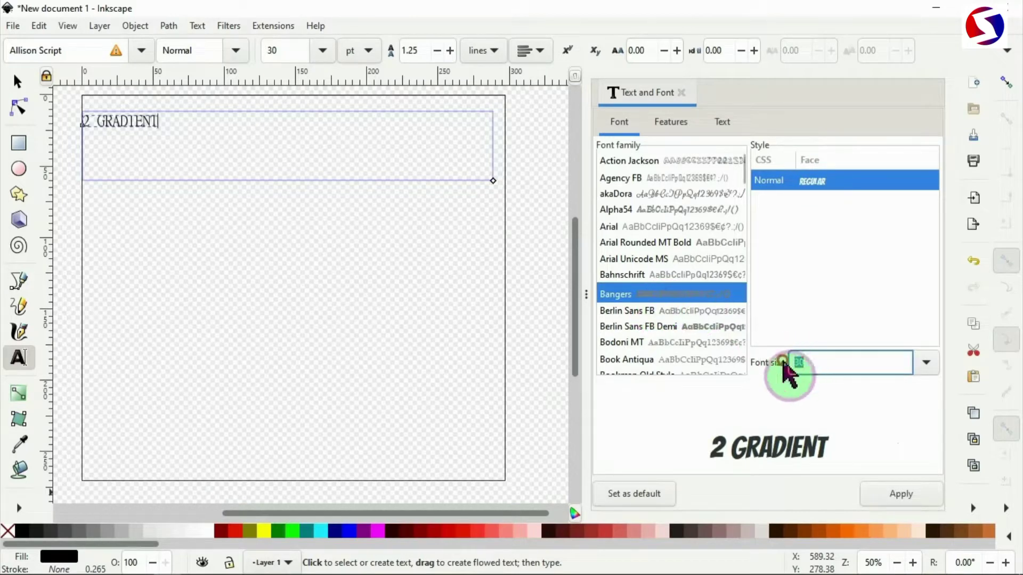
type("100")
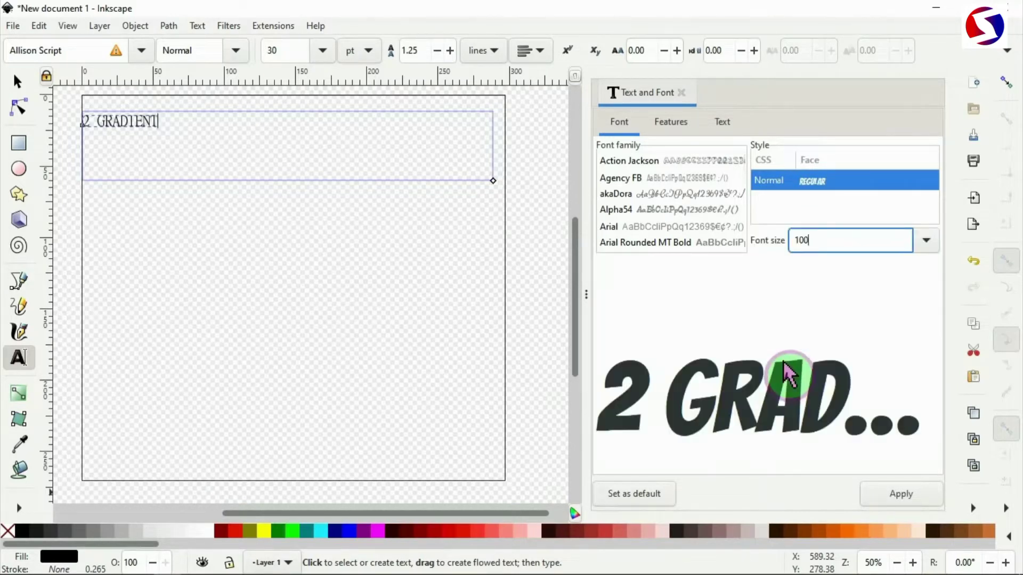
left_click(909, 501)
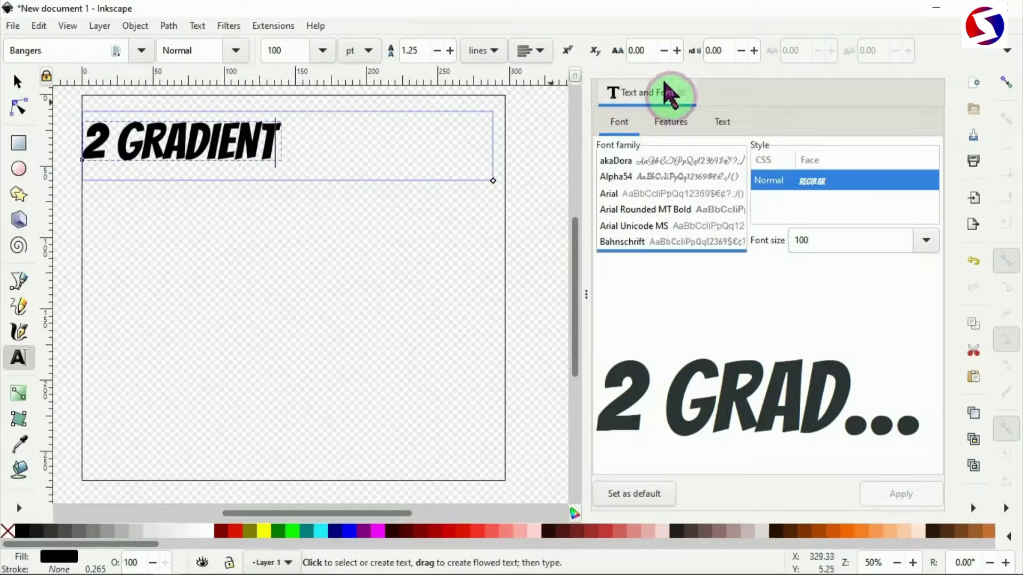
left_click(682, 92)
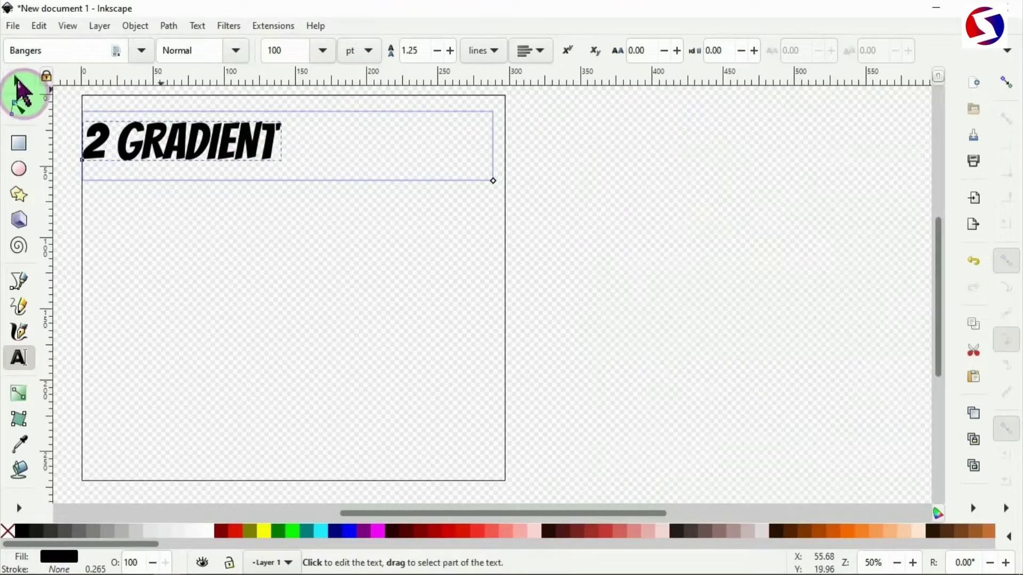
Scale the text proportionally to about 284 mm wide and move it up near the page's upper edge
left_click(18, 88)
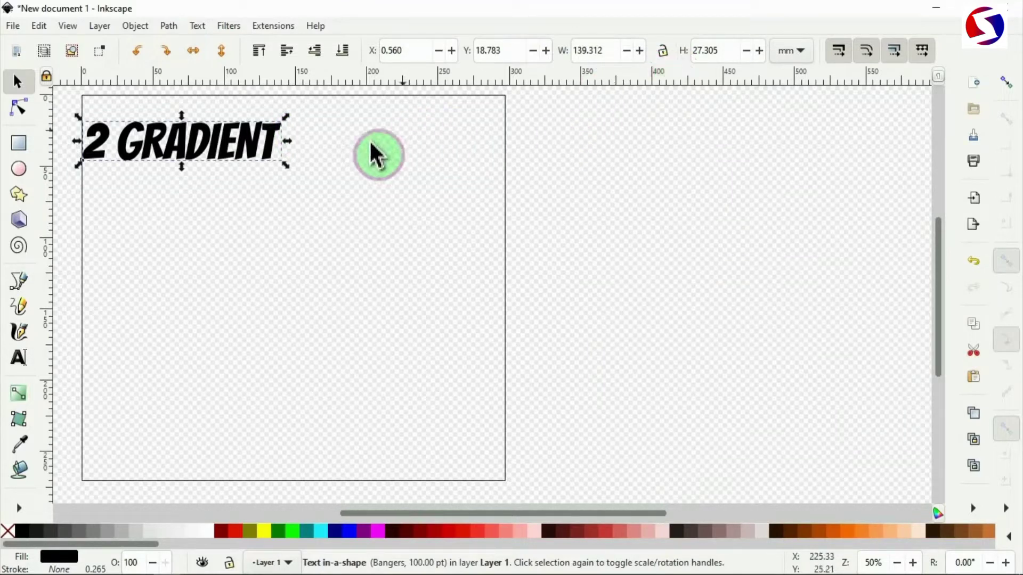
left_click_drag(288, 167, 398, 207)
key("ctrl+z")
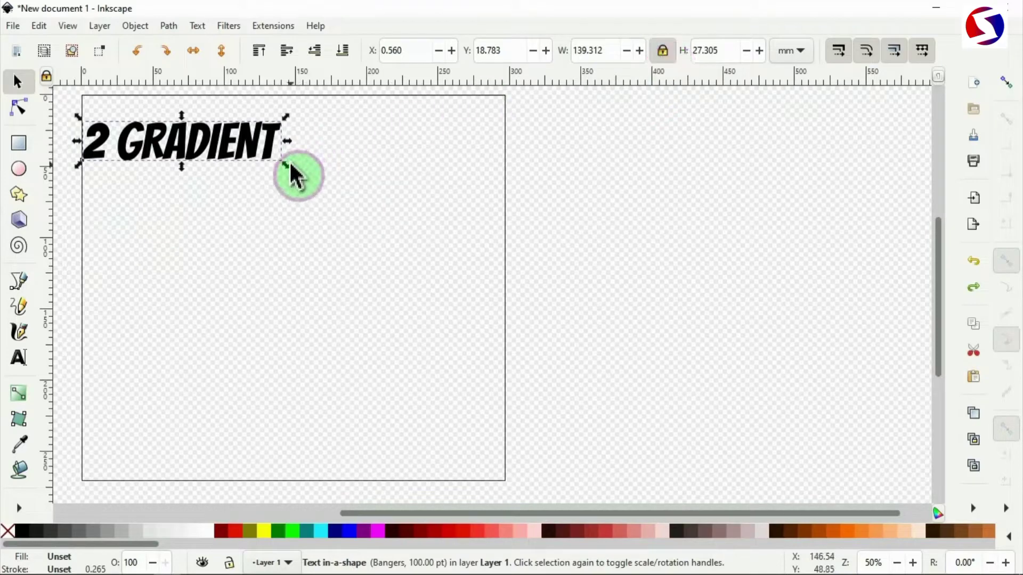
left_click_drag(288, 168, 484, 302)
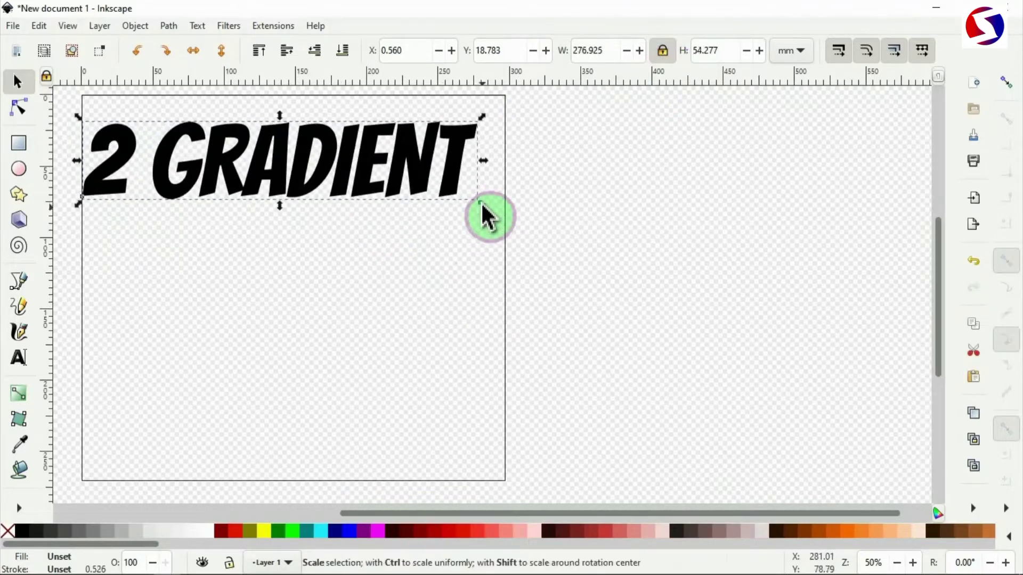
left_click_drag(483, 208, 493, 217)
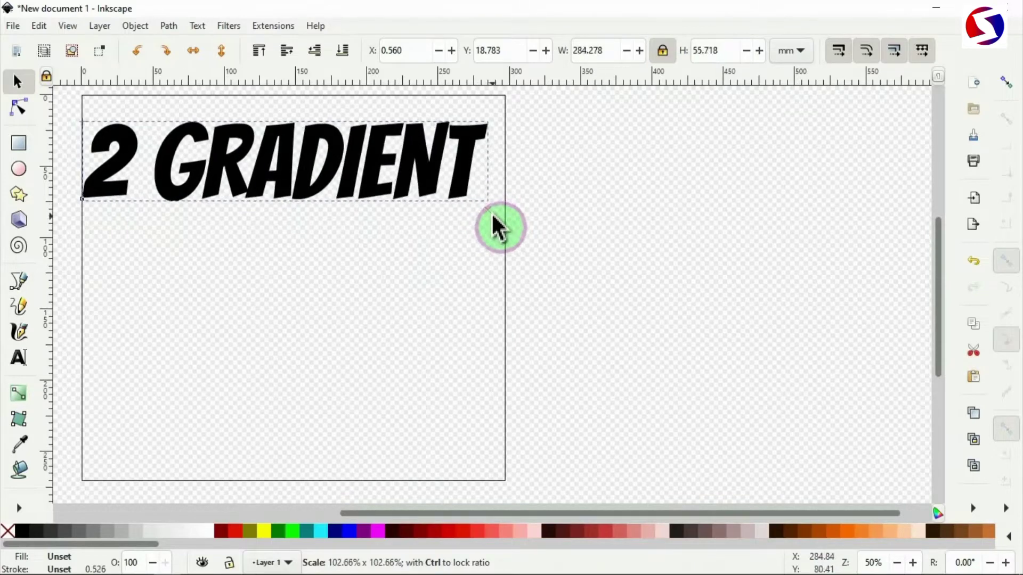
left_click_drag(378, 159, 374, 140)
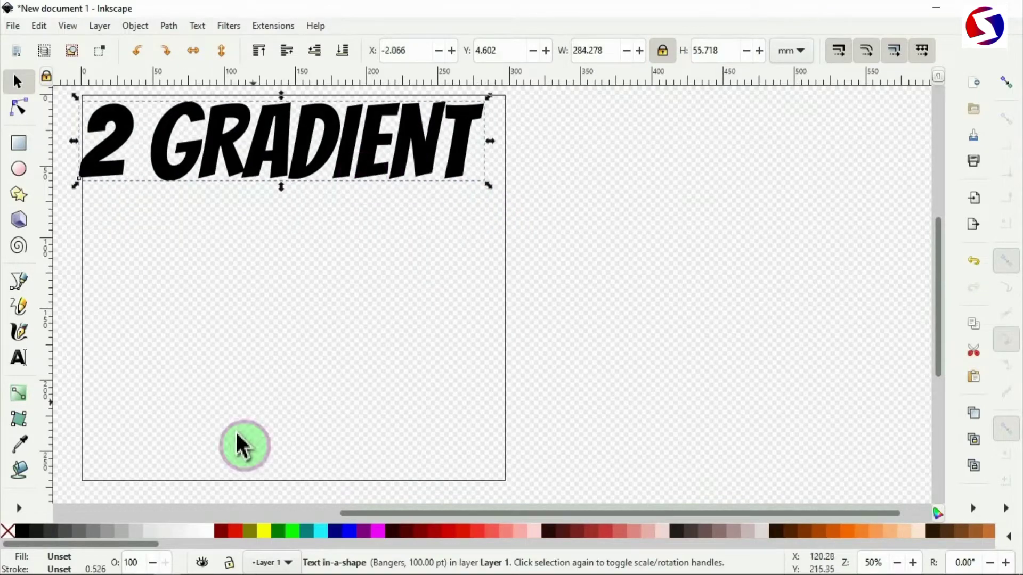
Try several fill colours on the text, ending with purple (#800080)
left_click(235, 532)
left_click(293, 532)
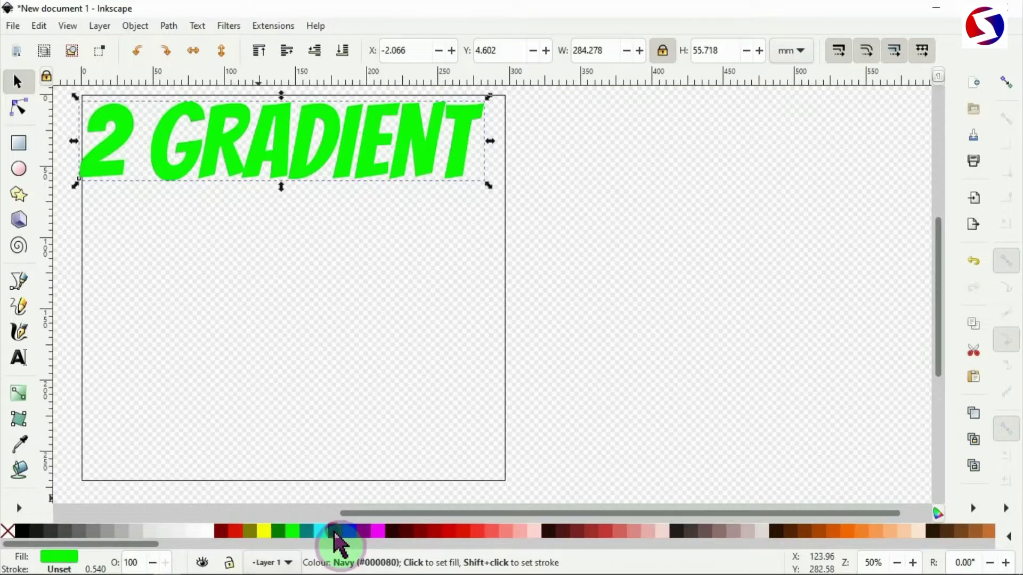
left_click(334, 531)
left_click(377, 532)
left_click(363, 531)
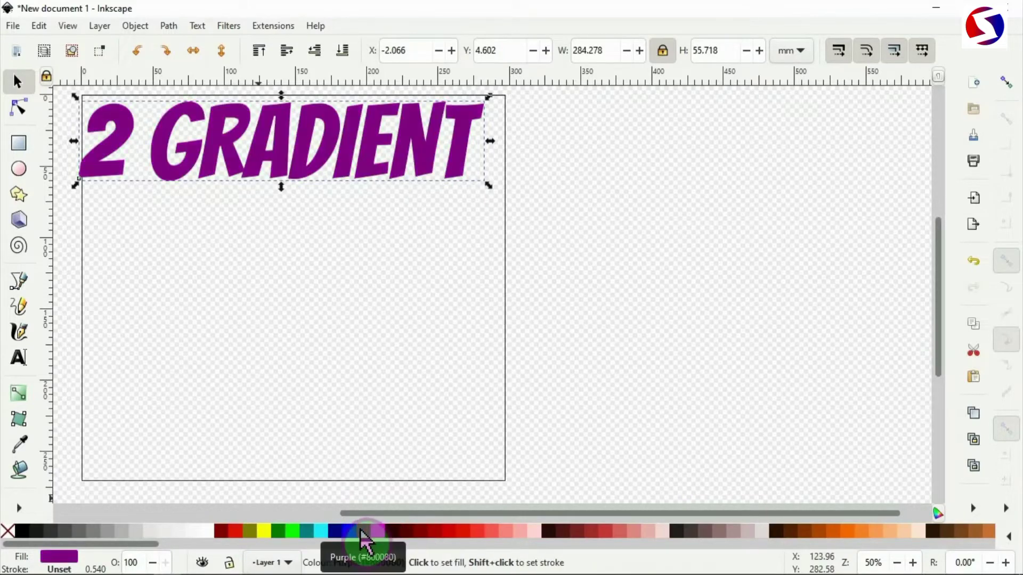
Open the text's fill and stroke settings and give it a linear gradient fill
right_click(308, 134)
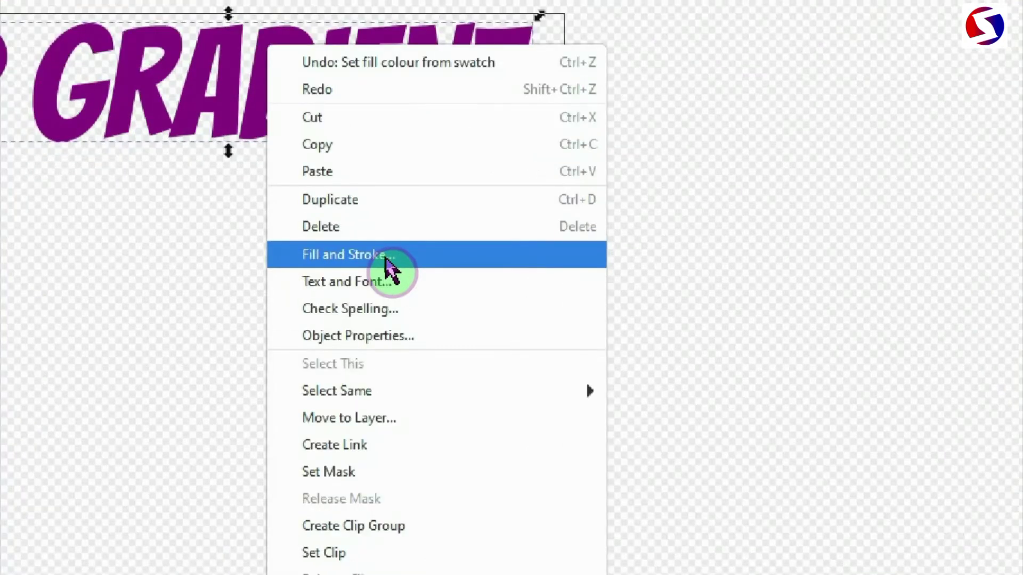
left_click(386, 261)
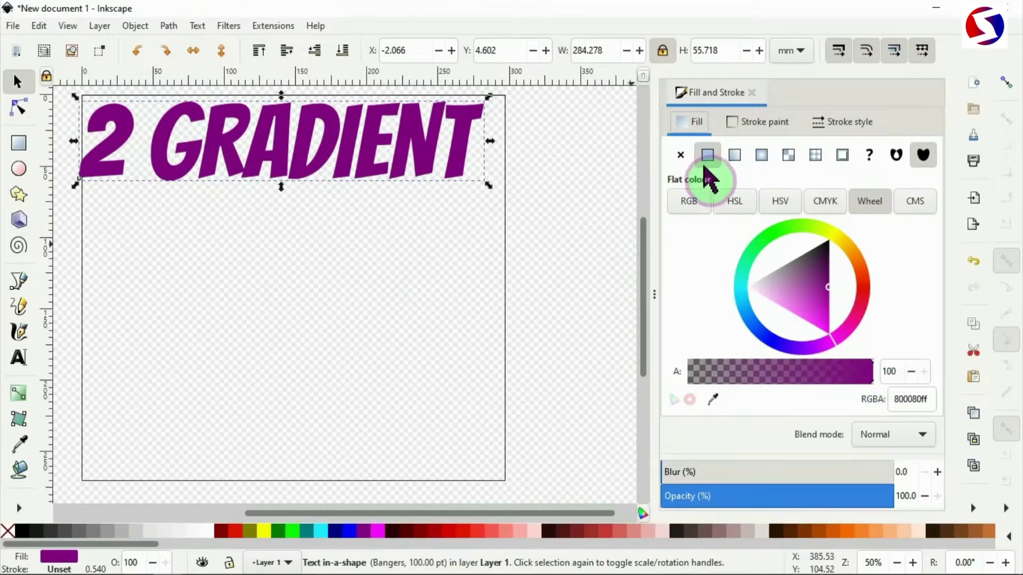
left_click(737, 158)
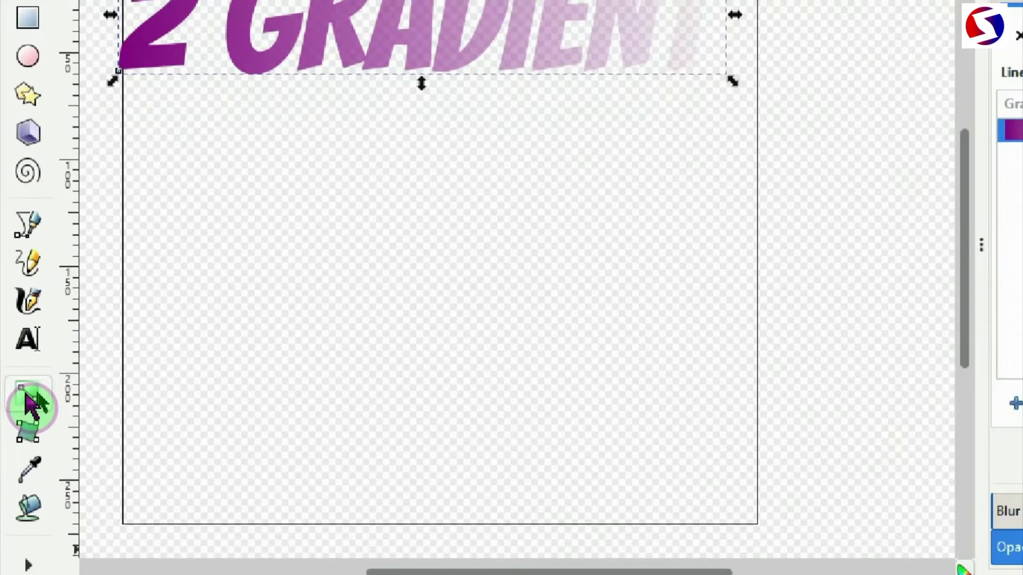
Use the Gradient tool to colour the gradient's start stop, beside the "2", red (ff0000)
left_click(33, 411)
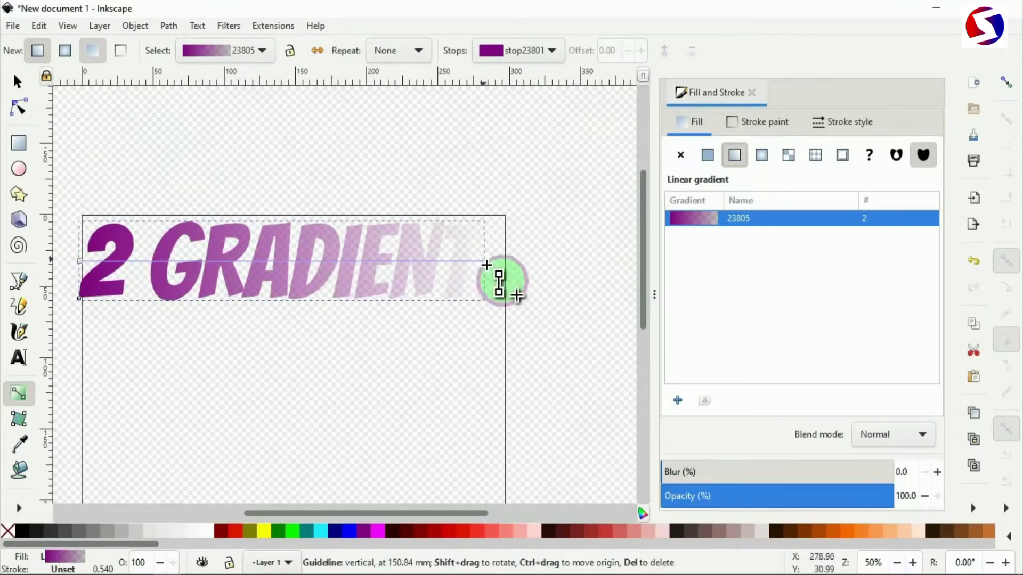
scroll(65, 264, "up", 3)
scroll(99, 264, "left", 4)
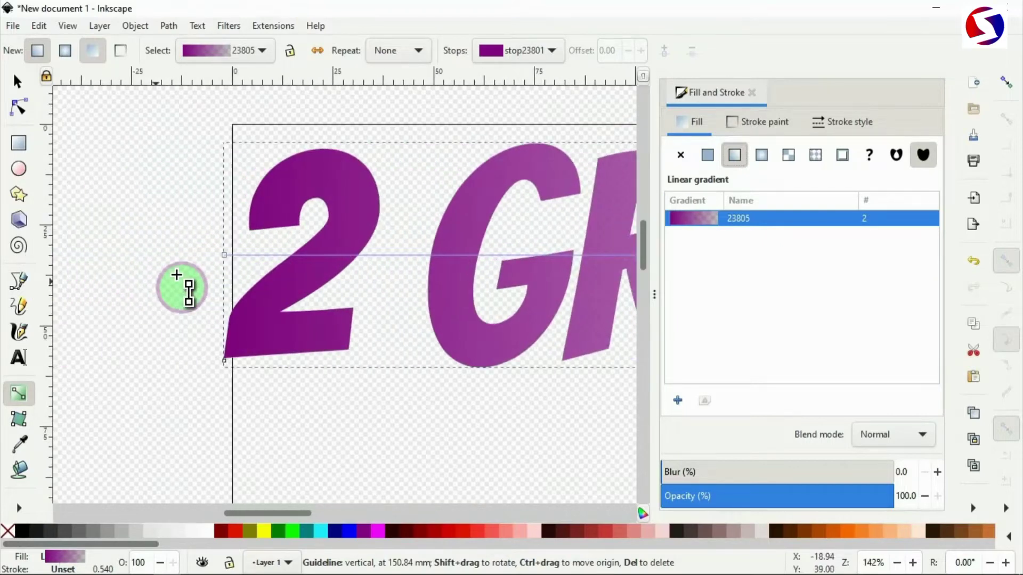
scroll(248, 269, "up", 1)
scroll(247, 269, "up", 3)
scroll(249, 269, "left", 3)
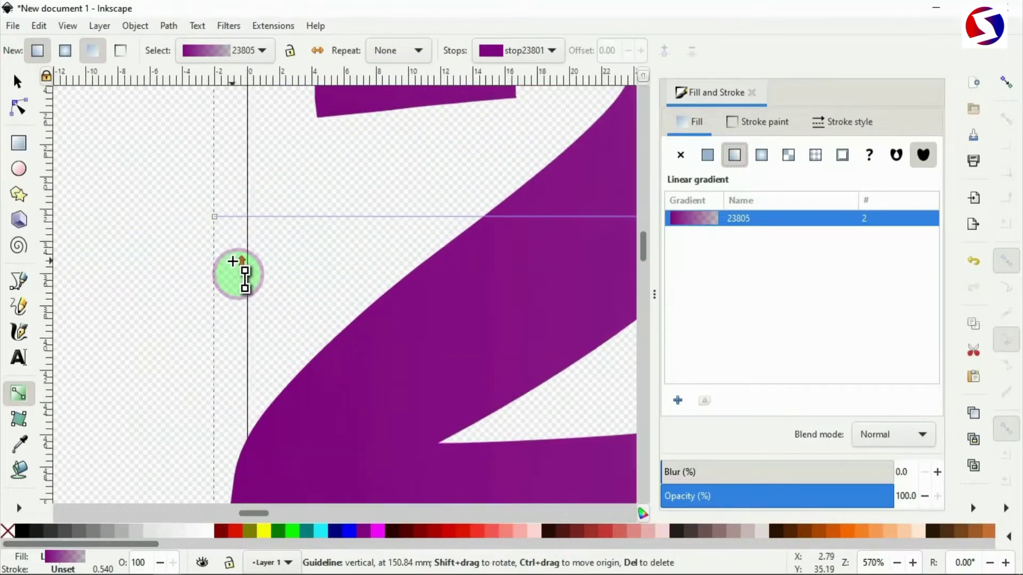
scroll(291, 228, "down", 1)
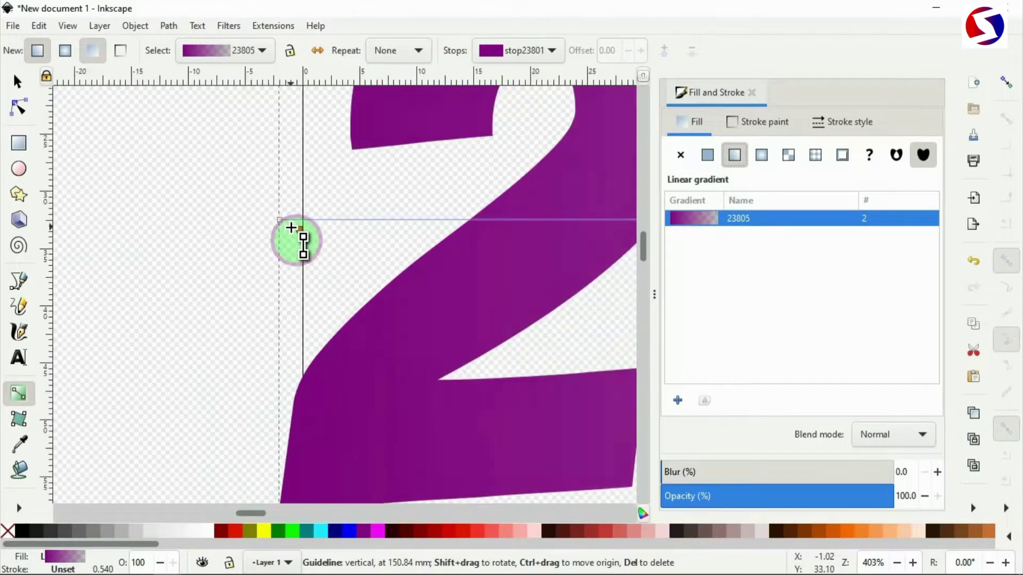
left_click(295, 238)
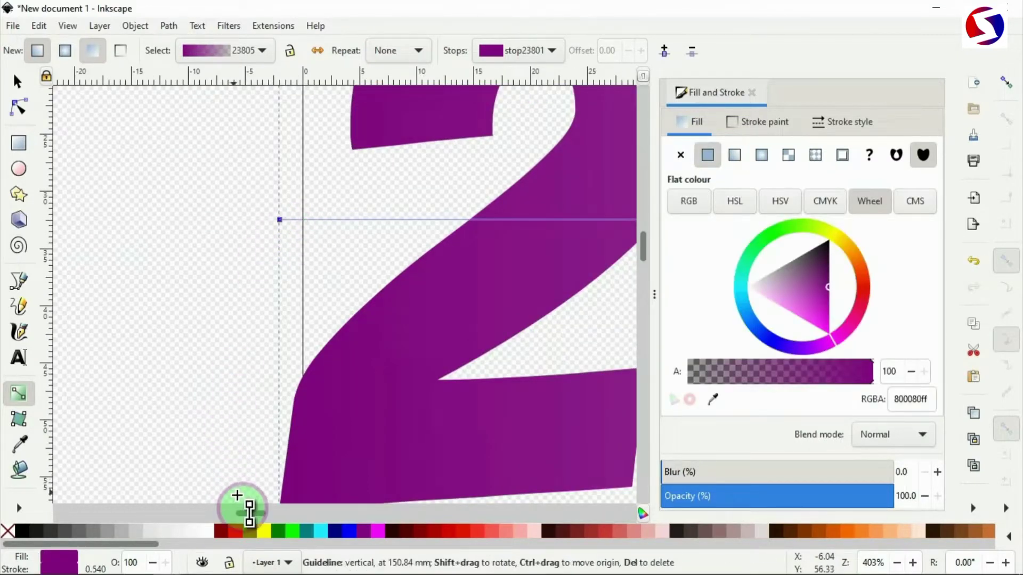
left_click(237, 531)
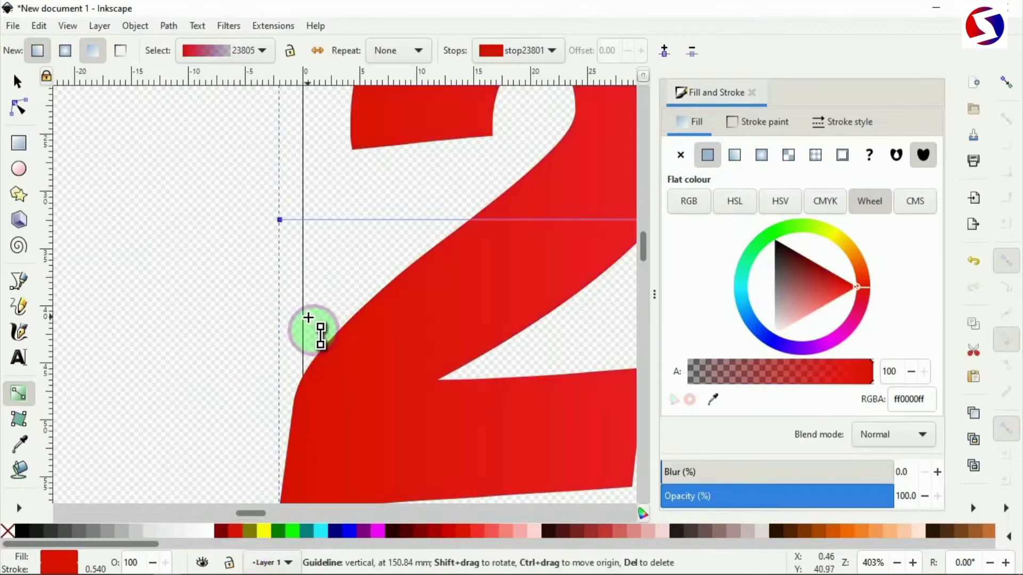
Colour the gradient's end stop, beside the final "T", opaque blue (0000ff)
scroll(311, 332, "down", 3, "ctrl")
scroll(308, 318, "down", 6, "ctrl")
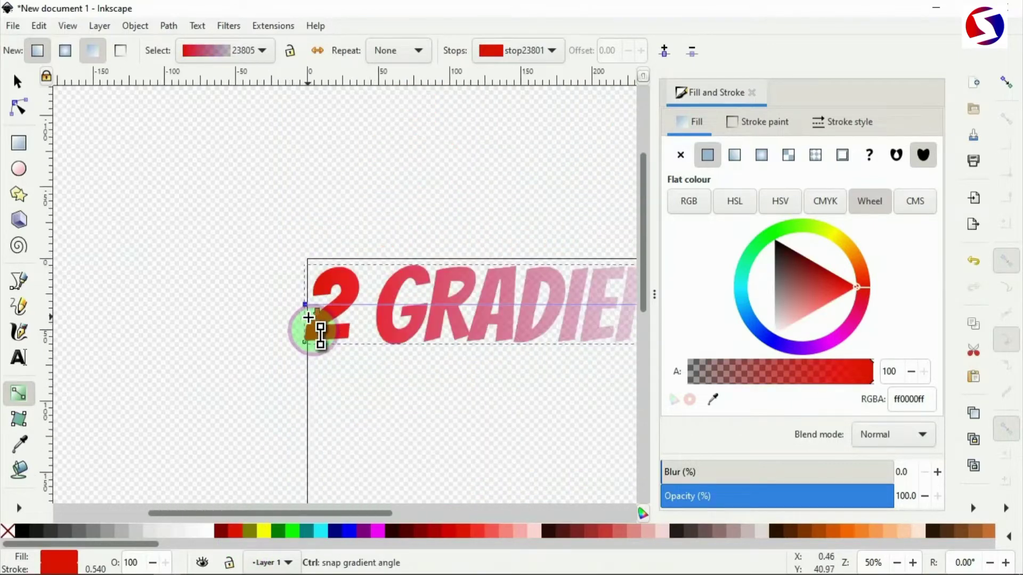
scroll(308, 318, "up", 2, "ctrl")
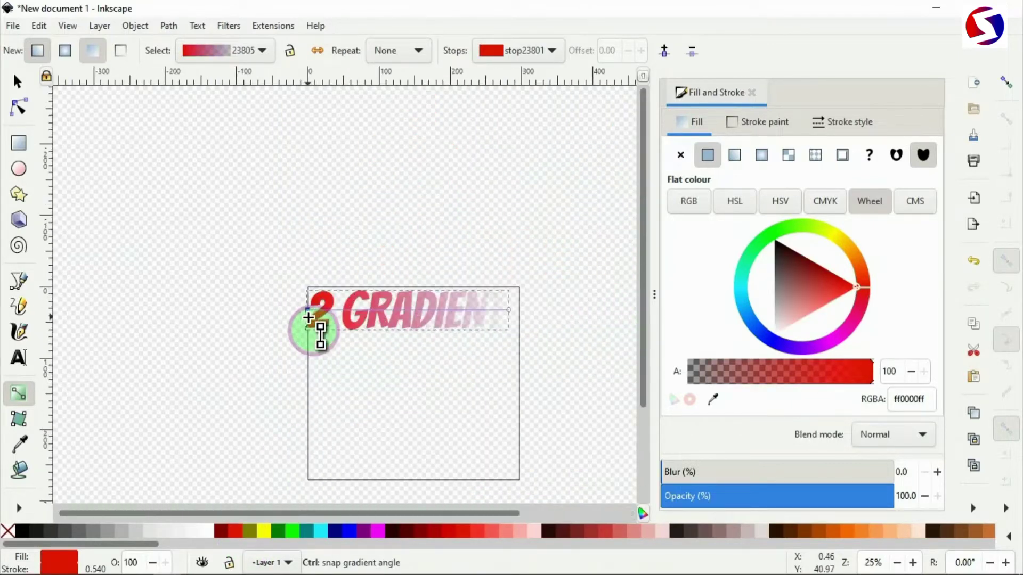
left_click(510, 311)
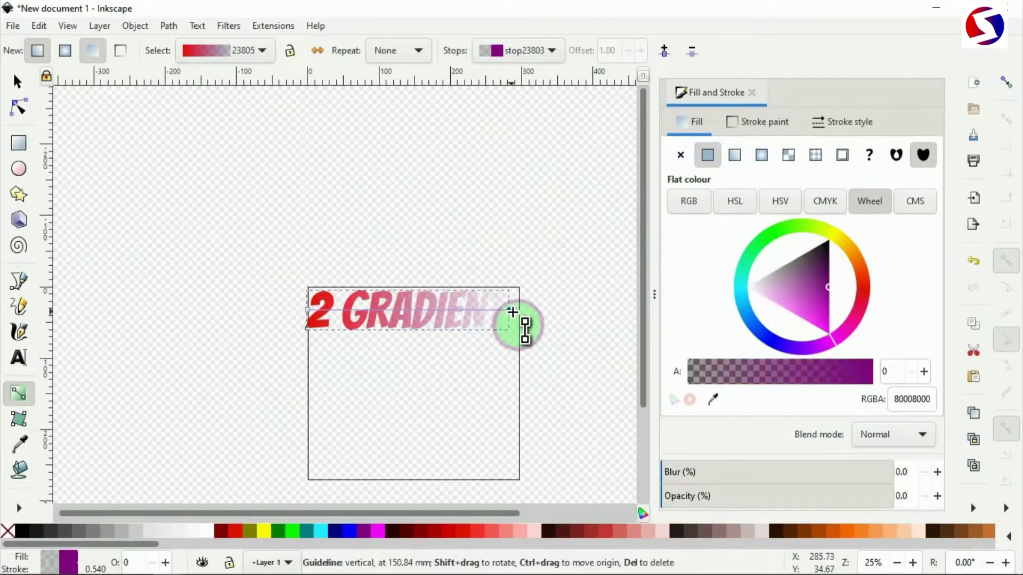
scroll(512, 313, "up", 6, "ctrl")
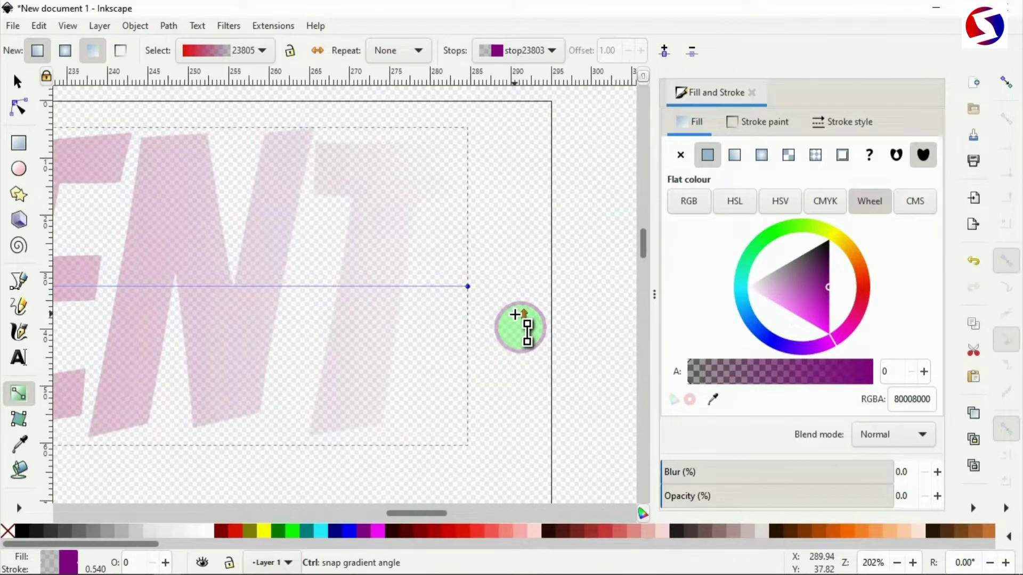
scroll(514, 315, "up", 2, "ctrl")
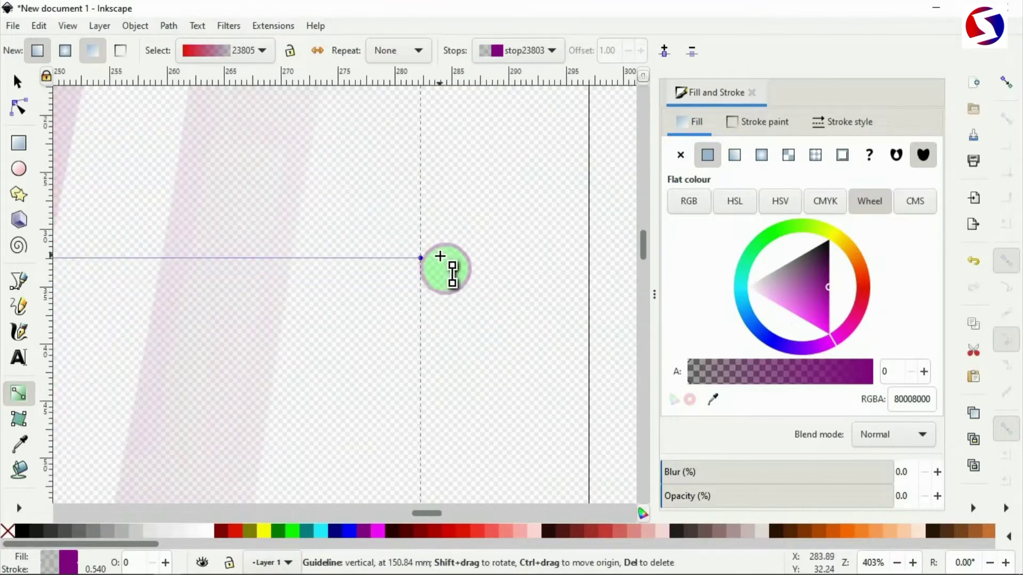
left_click(350, 532)
scroll(431, 351, "down", 4, "ctrl")
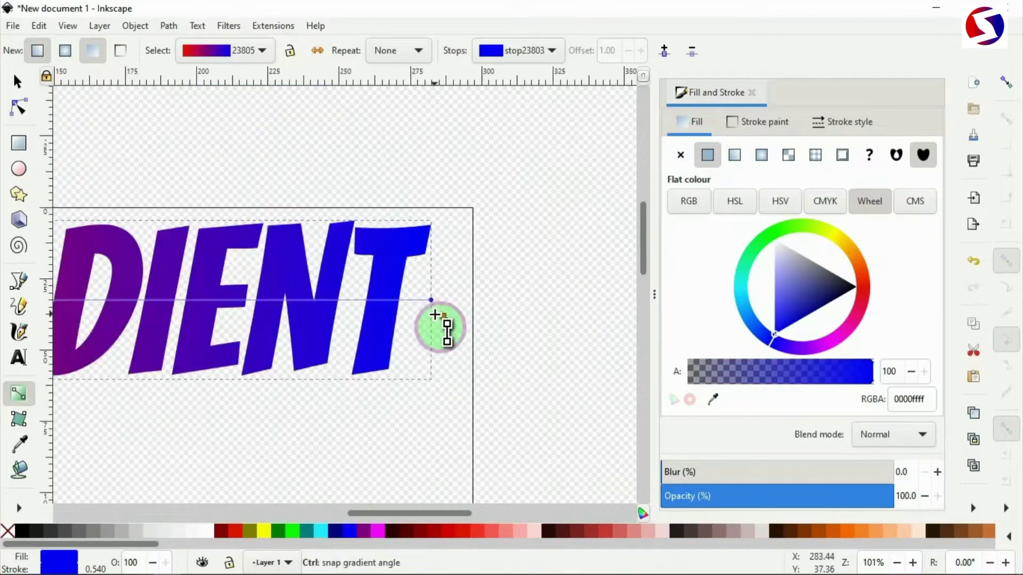
scroll(435, 314, "down", 3, "ctrl")
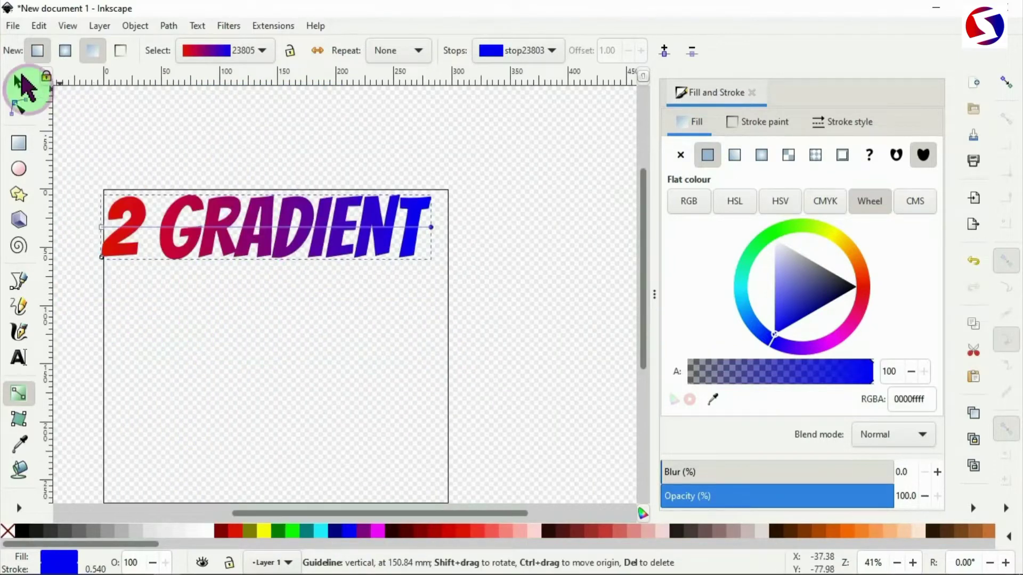
Duplicate the "2 GRADIENT" text and move the copy straight down about 22 mm so it overlaps the original
left_click(16, 84)
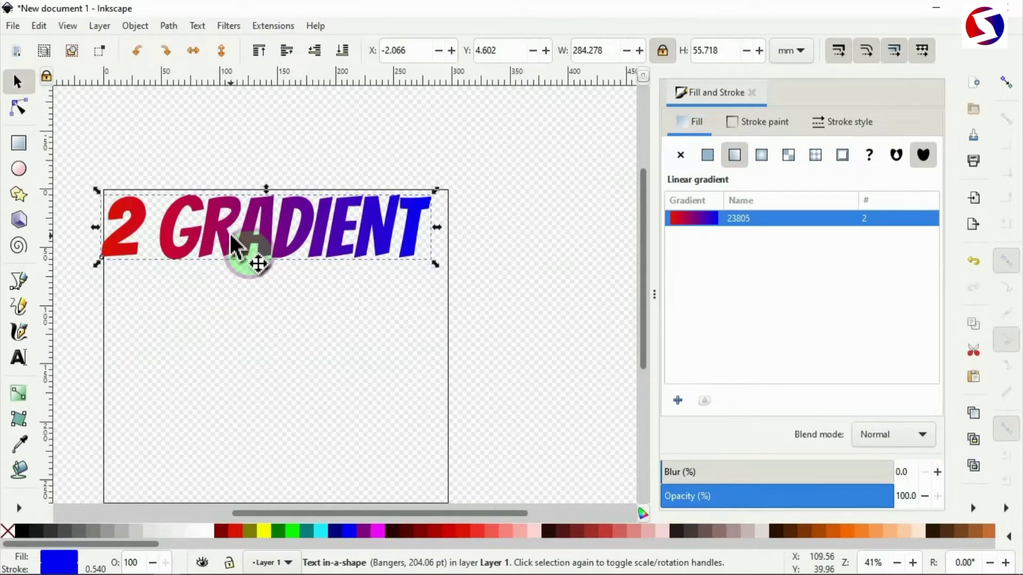
right_click(223, 215)
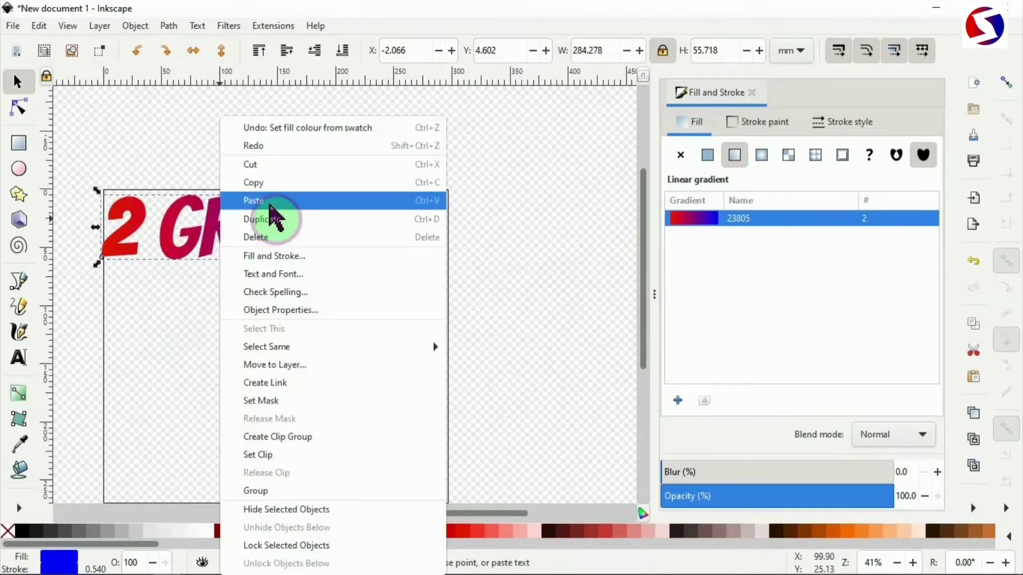
left_click(295, 220)
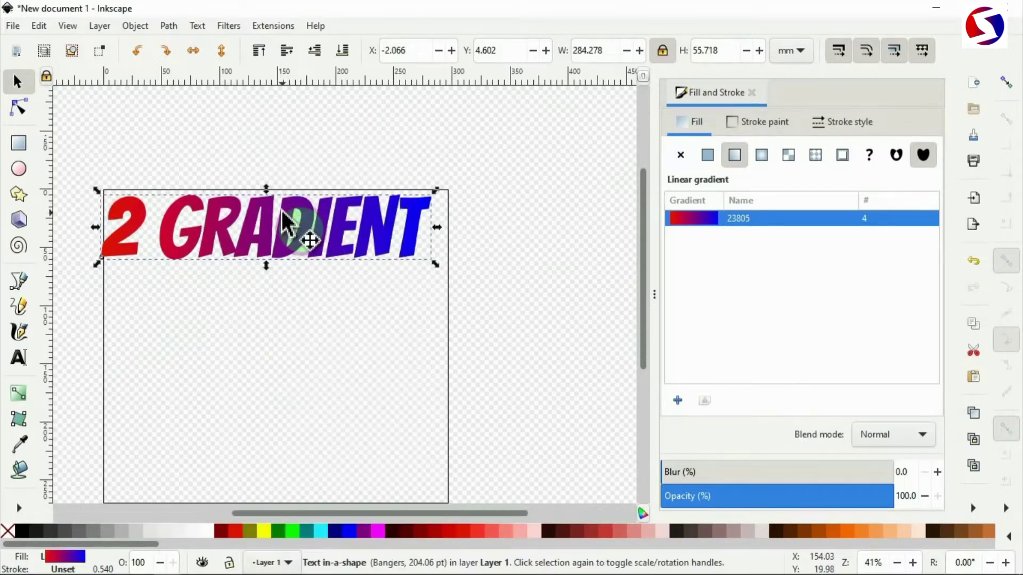
left_click_drag(282, 212, 286, 251)
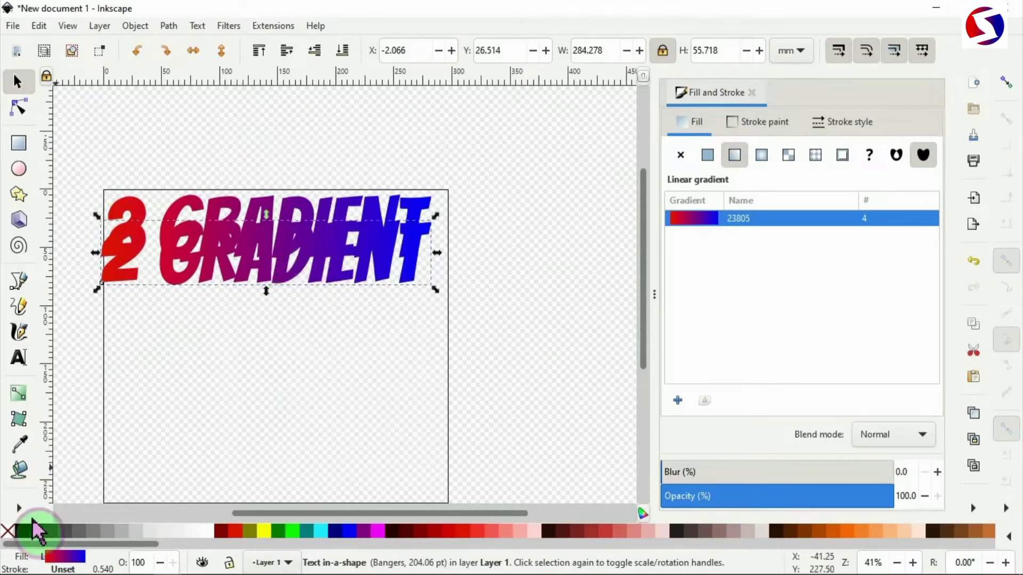
Fill the duplicated text with black (000000) and enlarge it slightly to about 293 mm wide and 57 mm high
left_click(22, 533)
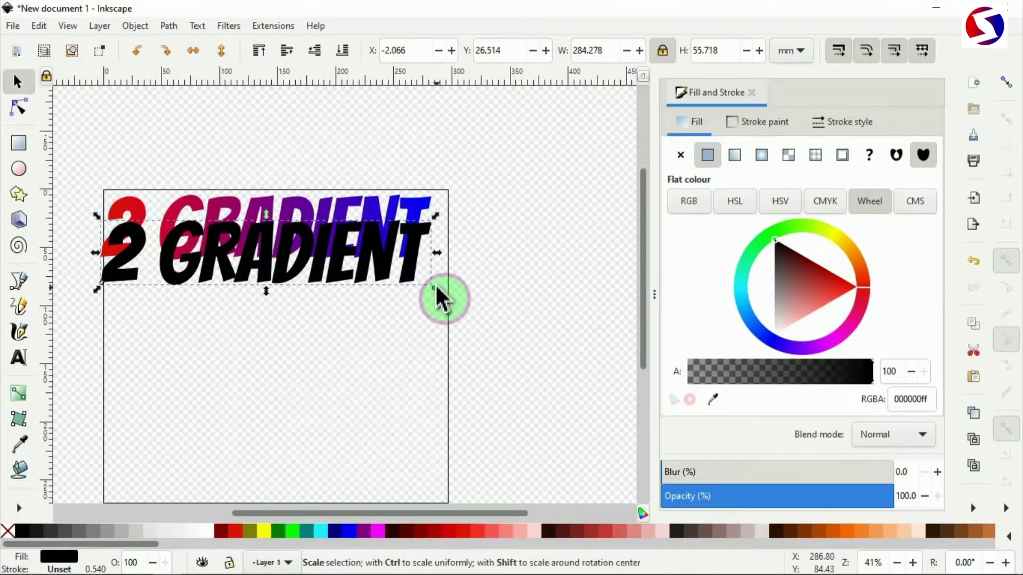
left_click_drag(436, 287, 445, 294)
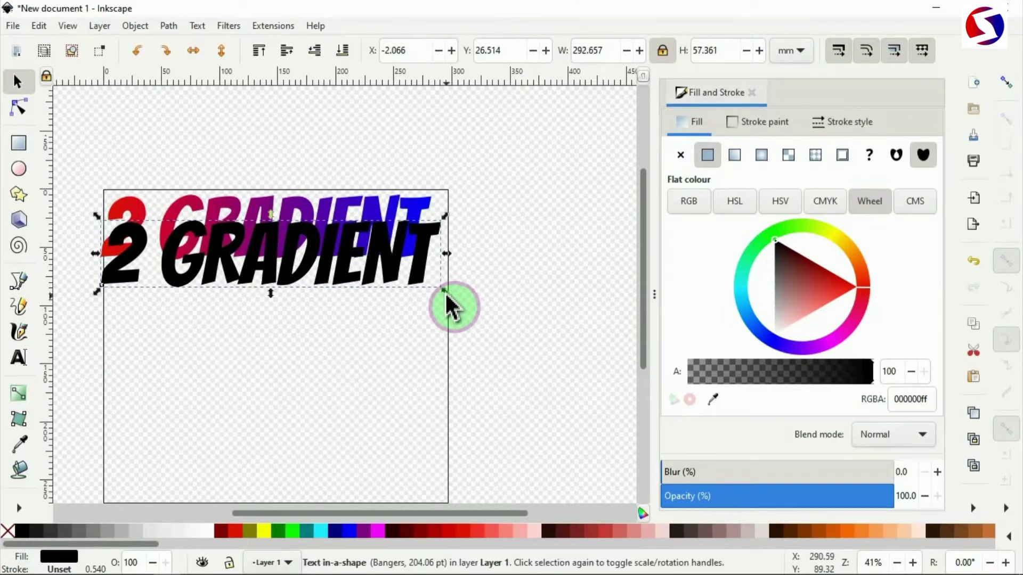
left_click(482, 320)
Select both texts and use Align and Distribute to centre them horizontally and vertically relative to the last selected
left_click_drag(484, 317, 59, 181)
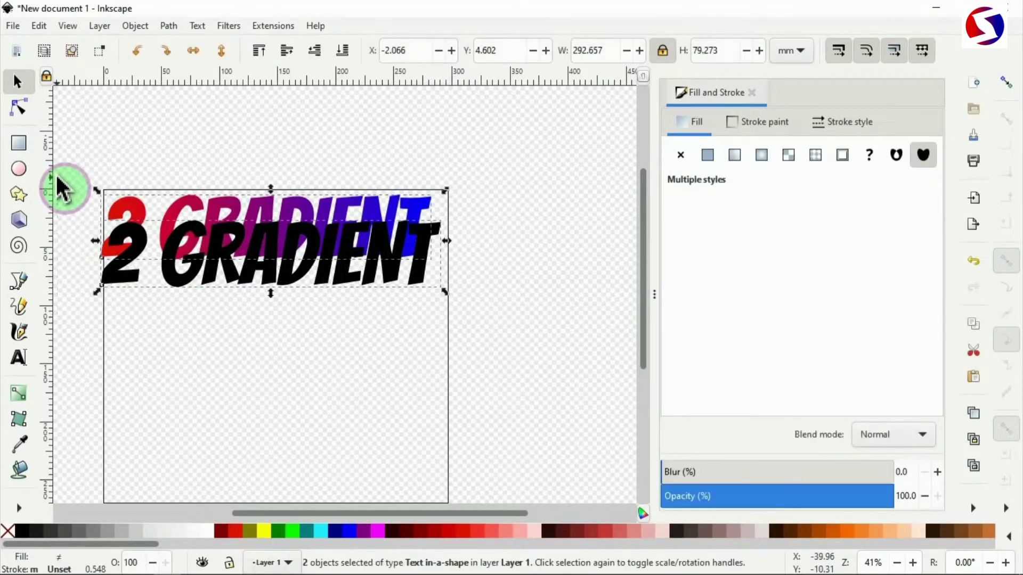
left_click(752, 93)
left_click(972, 509)
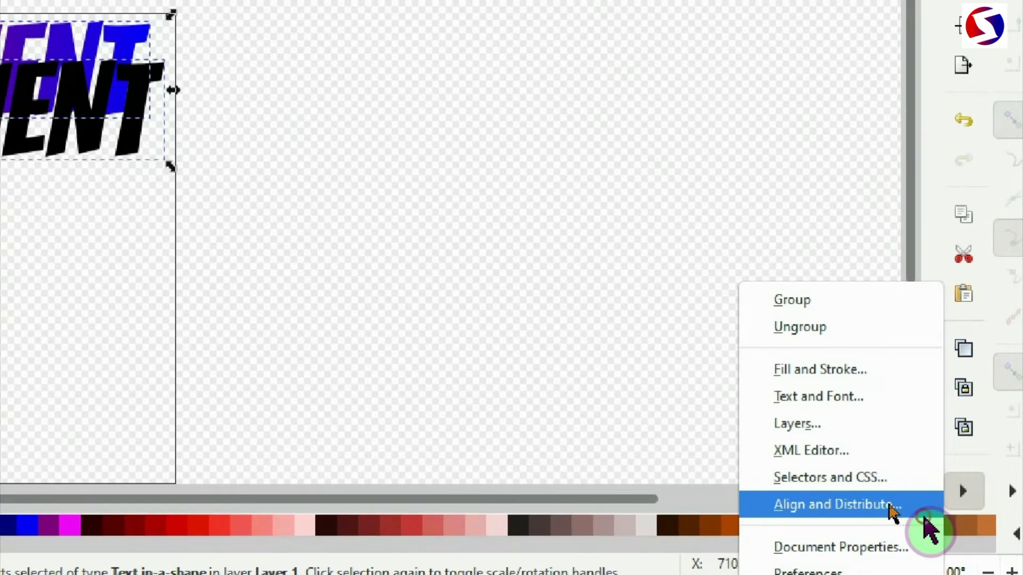
left_click(889, 506)
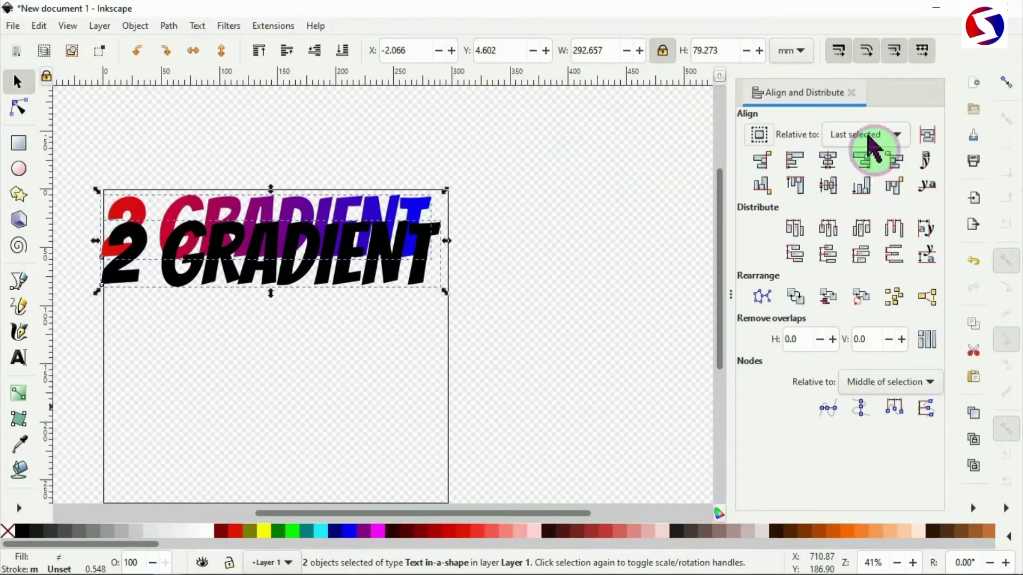
left_click(828, 160)
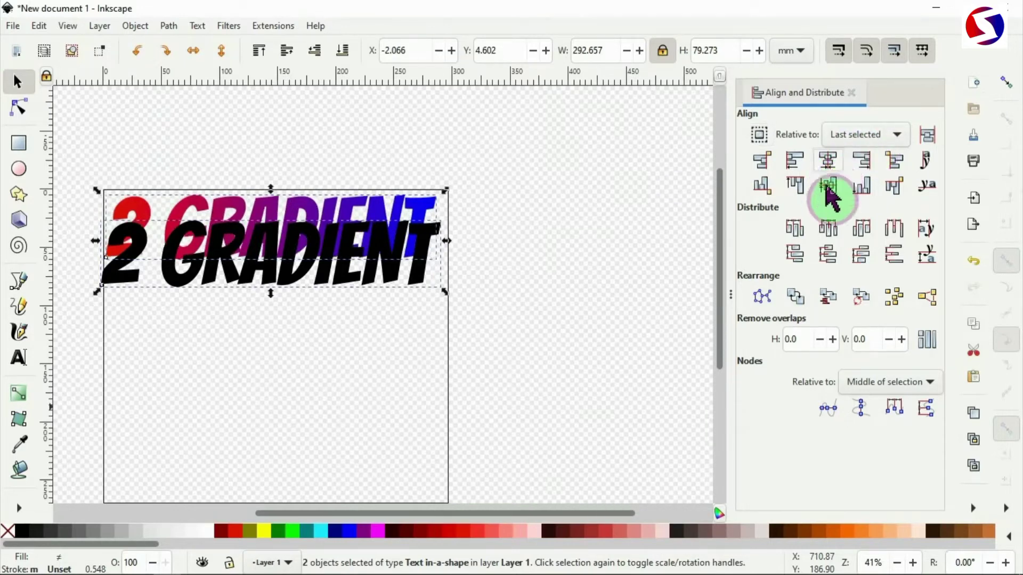
left_click(828, 186)
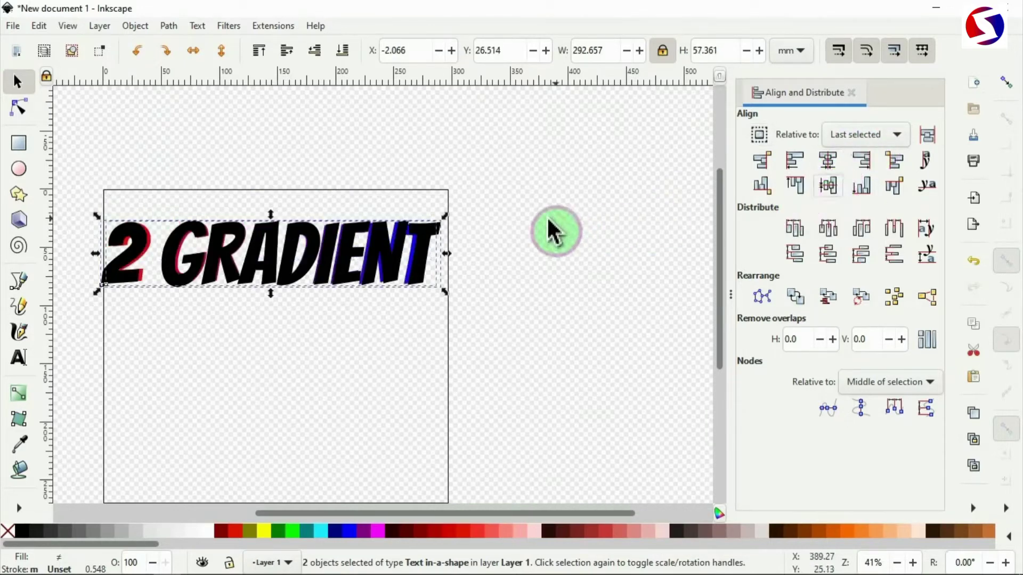
left_click(538, 240)
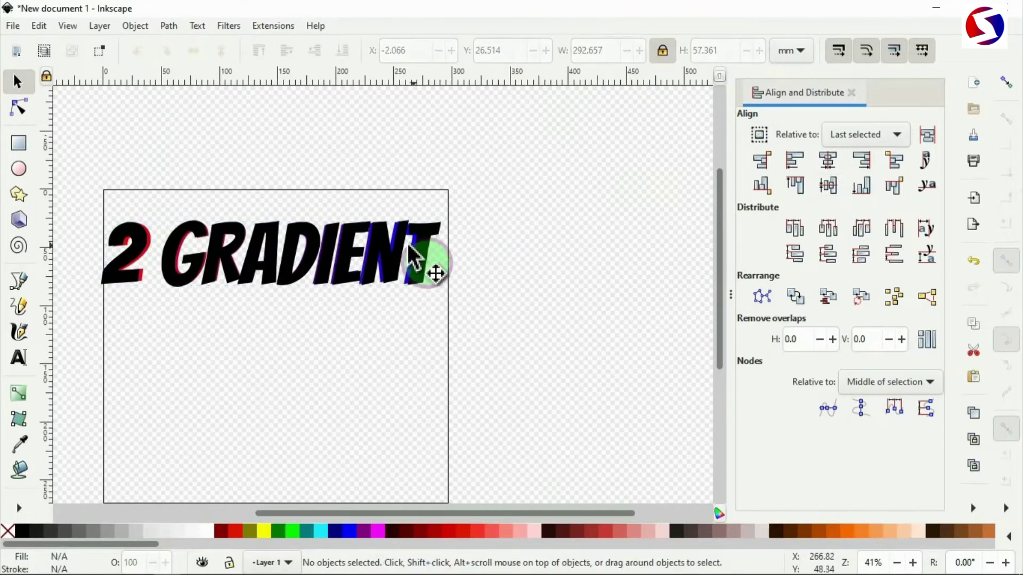
Lower the black text to the bottom of the stack so it sits behind the gradient text as a shadow
left_click(385, 251)
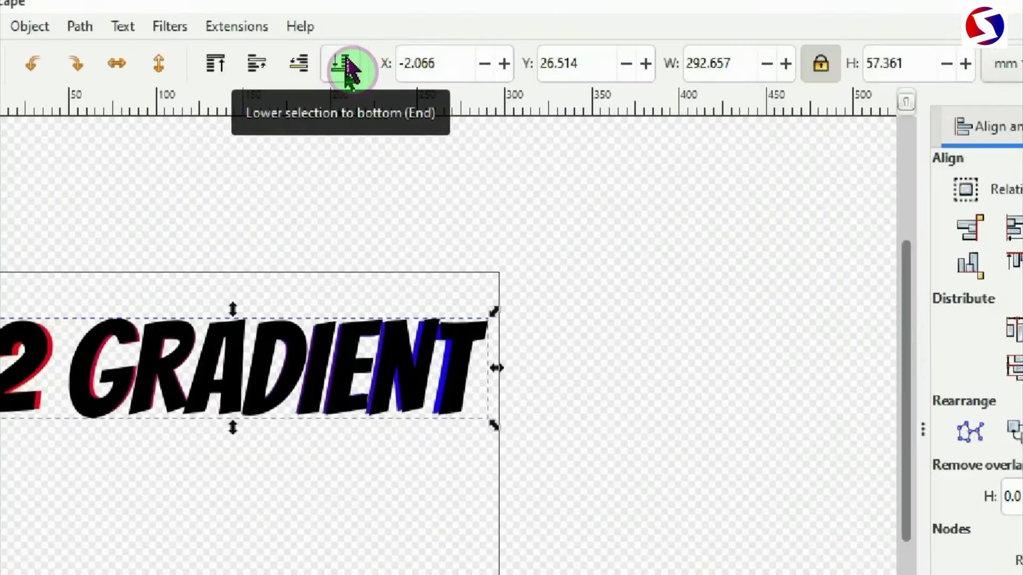
left_click(348, 67)
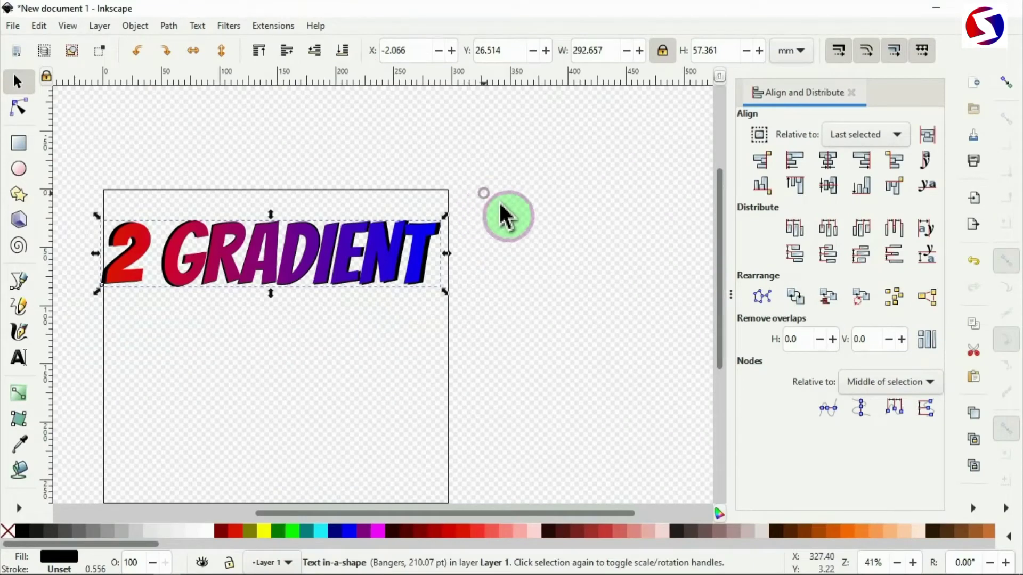
left_click(542, 297)
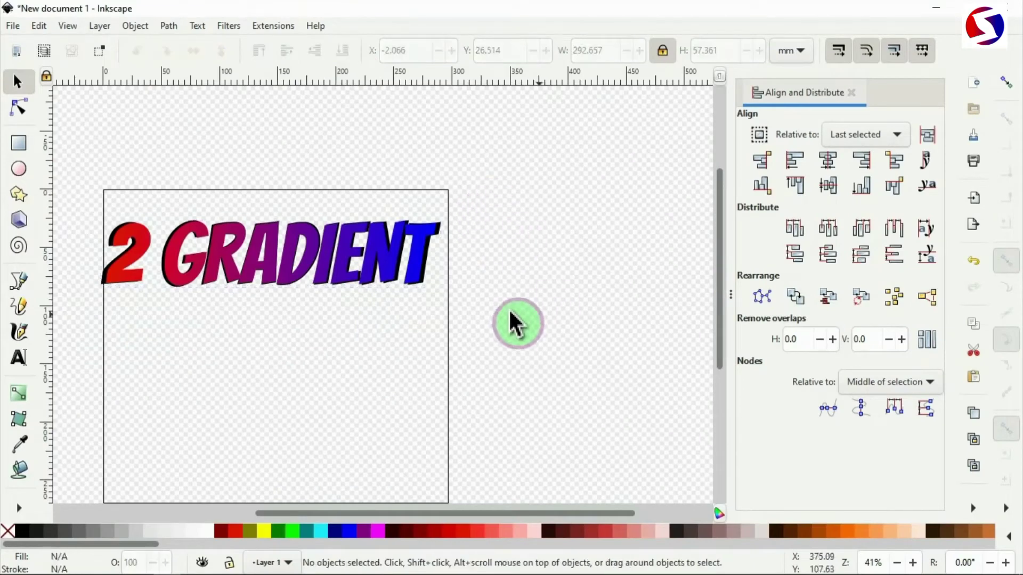
Move the gradient text and its black shadow together down the page to about X 2.4, Y 61.3 mm
left_click_drag(501, 310, 67, 251)
left_click_drag(66, 199, 68, 199)
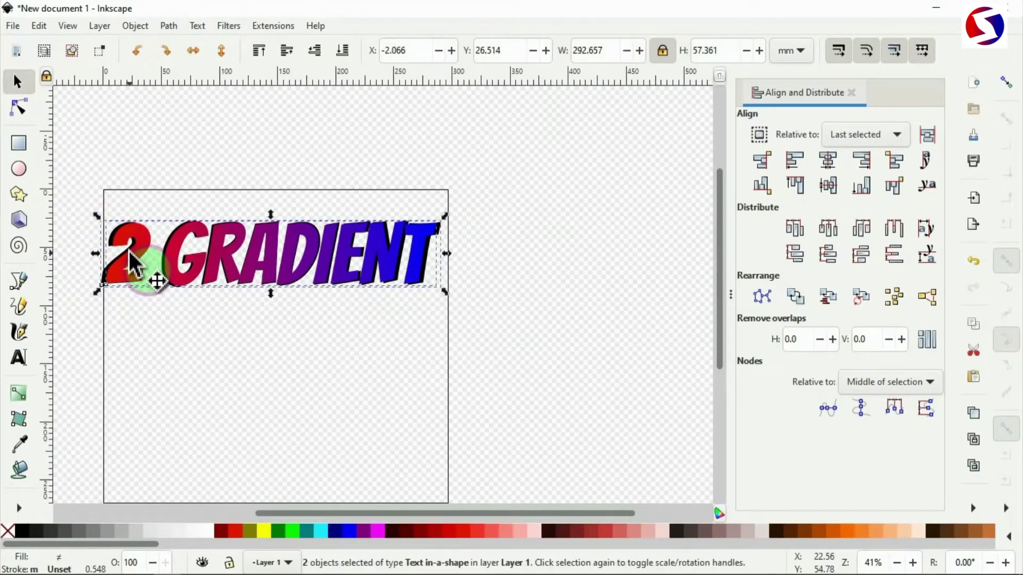
left_click_drag(132, 261, 271, 288)
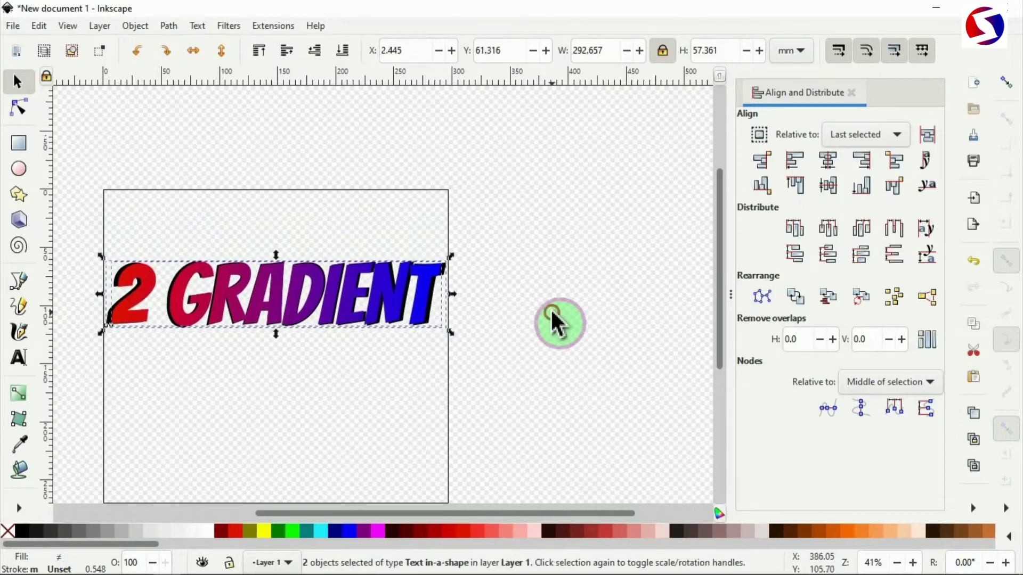
left_click(557, 319)
Place a copy of the front gradient text without the shadow above the shadowed text, at about X 12.4, Y 6.7 mm
left_click(396, 294)
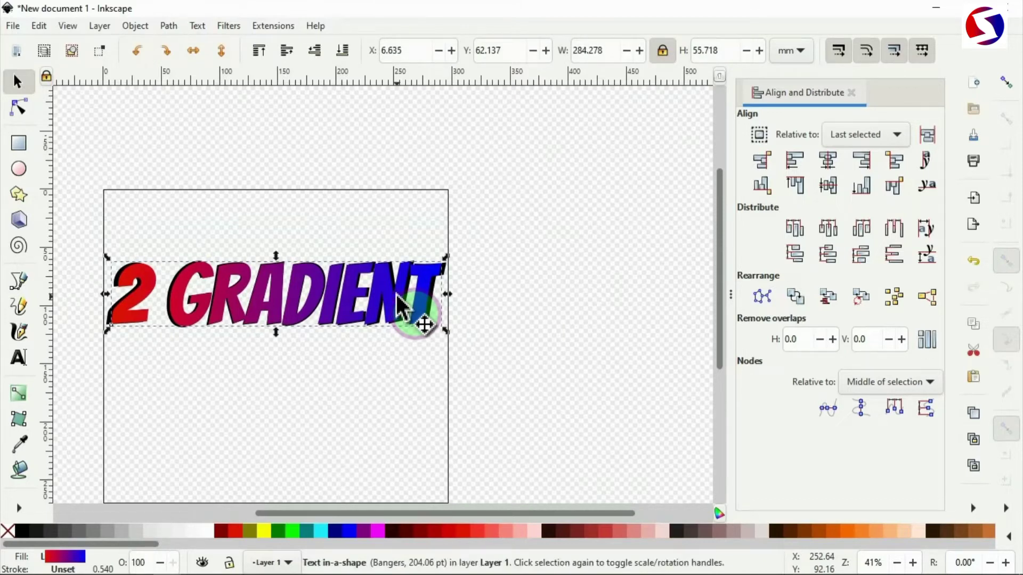
left_click_drag(397, 294, 403, 230)
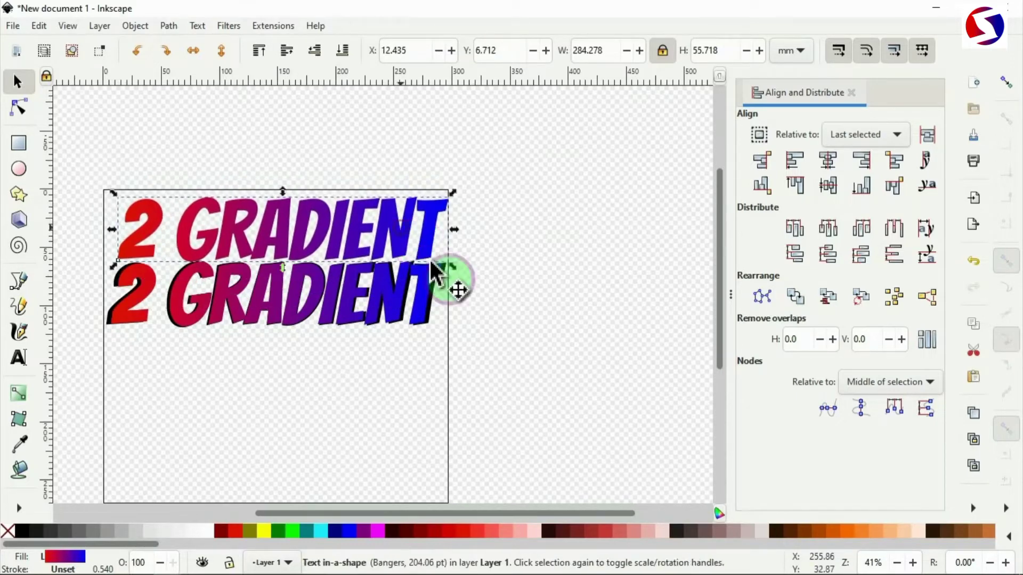
scroll(521, 312, "down", 3)
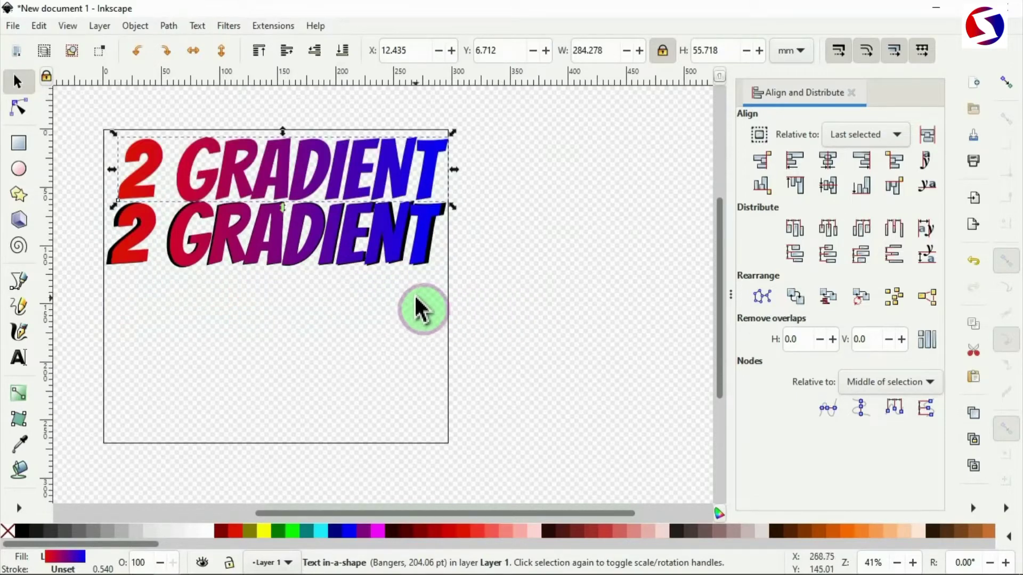
left_click(383, 288)
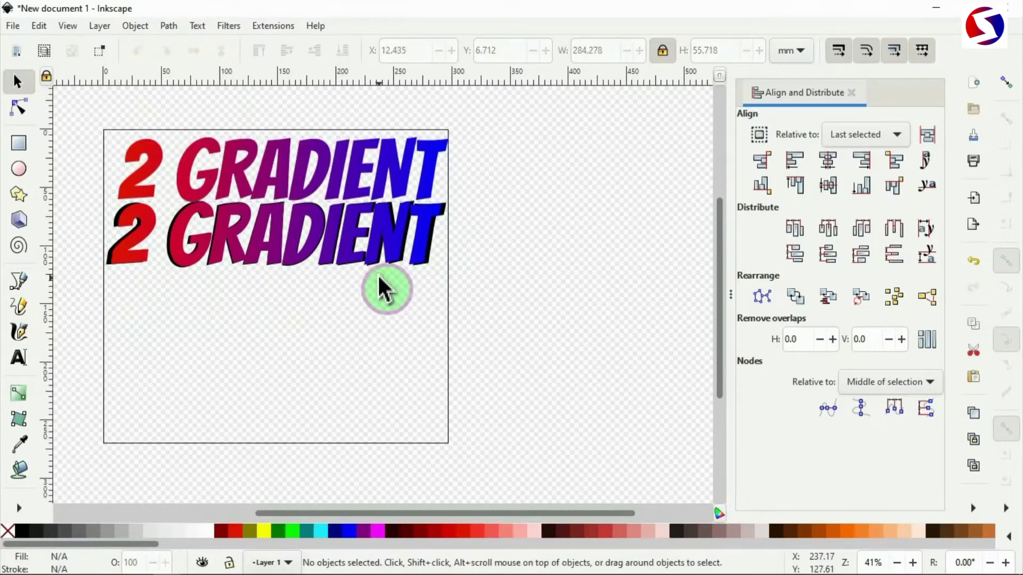
Duplicate the topmost gradient text and place the copy below the shadowed text, at about X 2.1, Y 121.4 mm
left_click(342, 176)
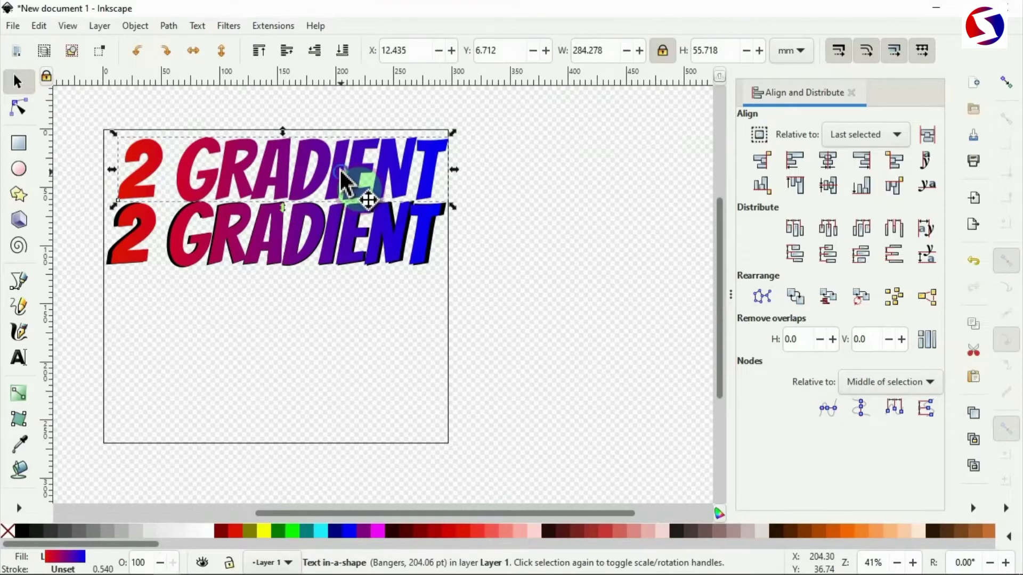
right_click(342, 181)
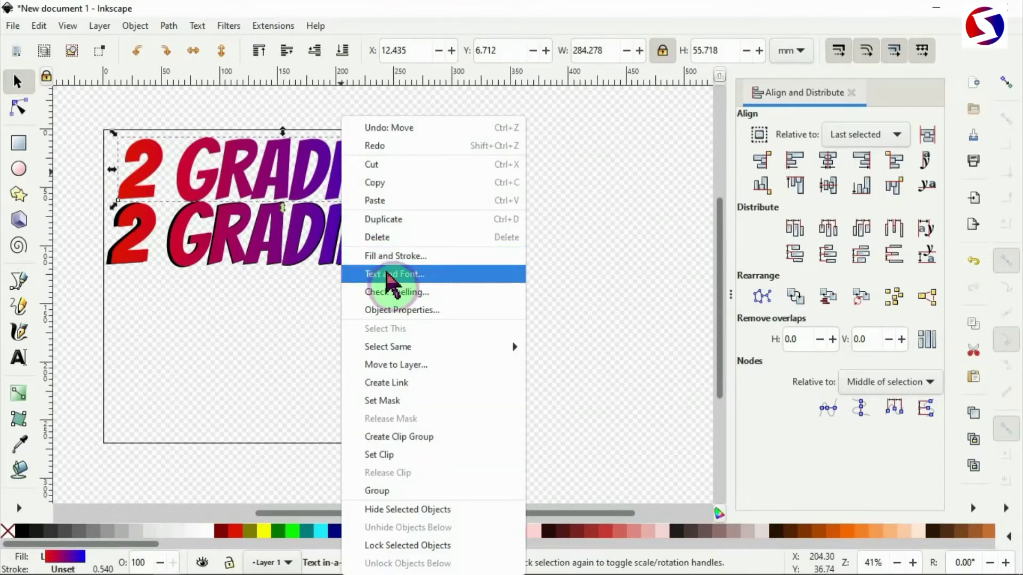
left_click(411, 222)
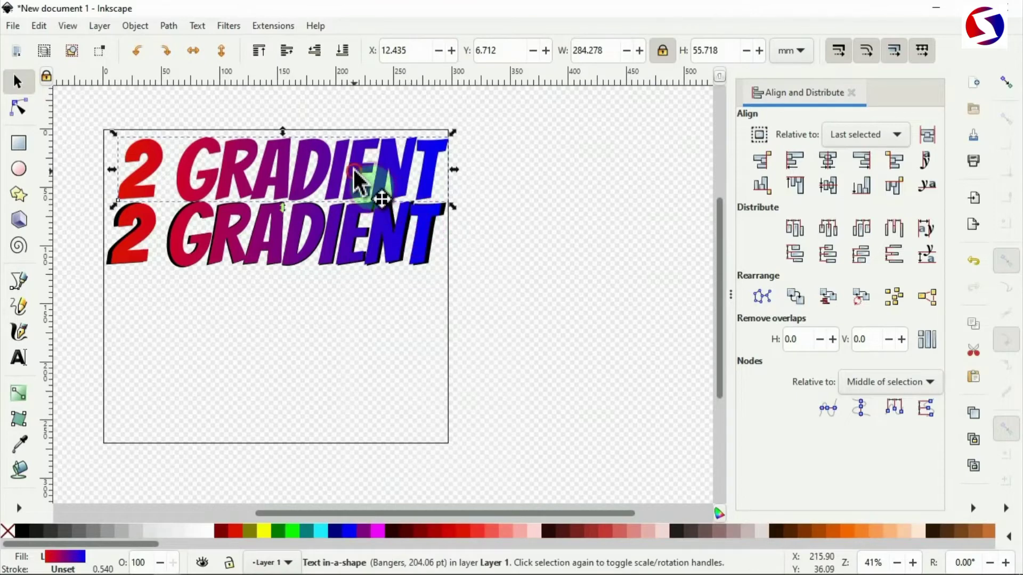
left_click_drag(365, 183, 343, 308)
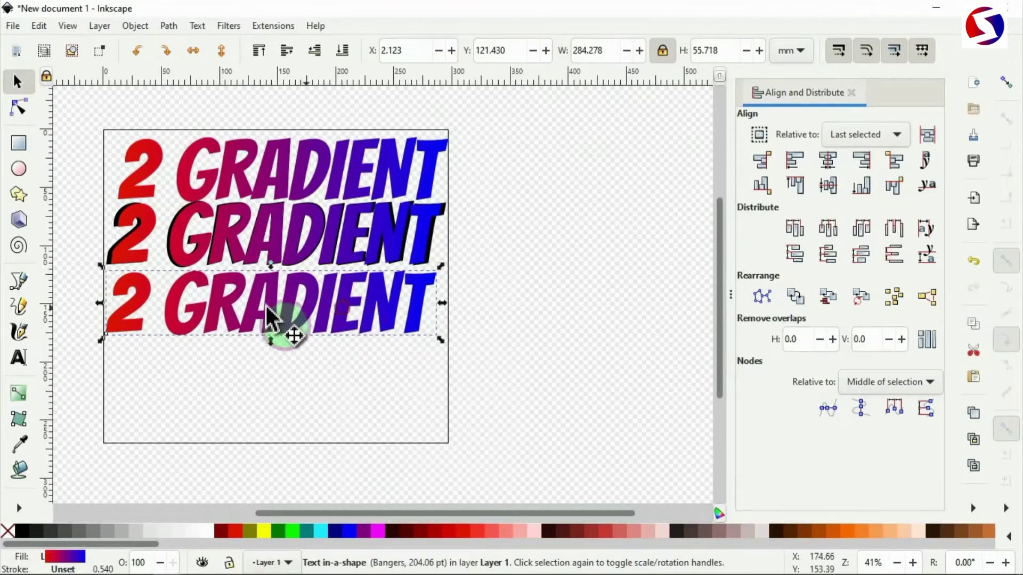
Change the lowest text's number to 3 so it reads "3 GRADIENT", and shift it slightly down the page
double_click(149, 306)
key("BackSpace")
type("3")
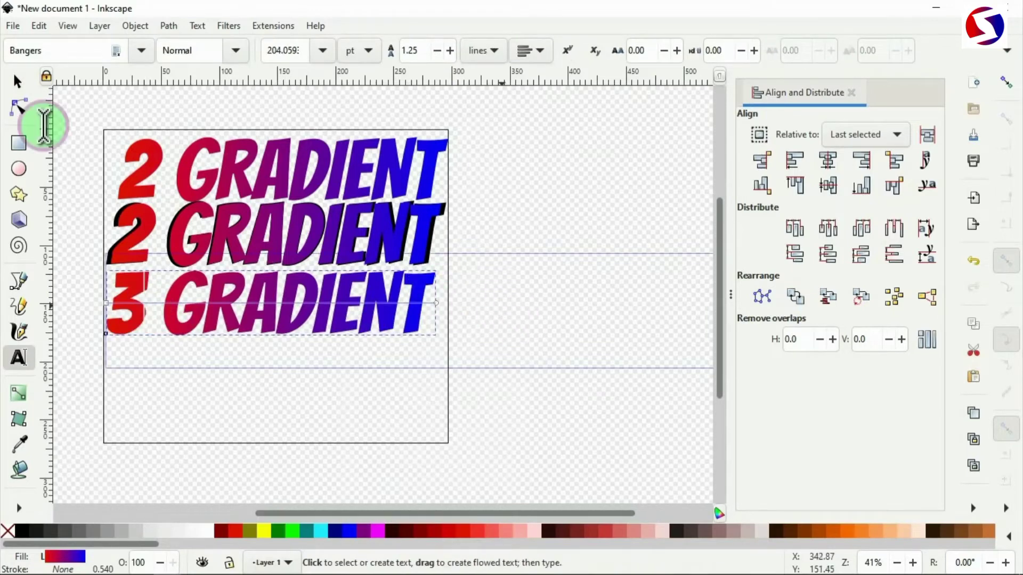
left_click(22, 90)
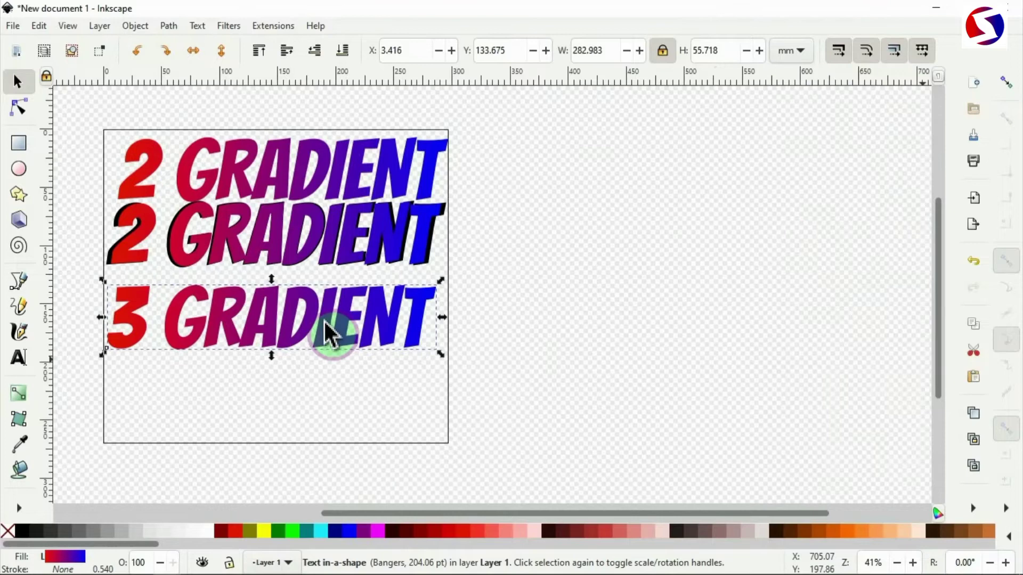
Open the "3 GRADIENT" text's fill and stroke settings and use the Gradient tool to recolour its end stop green (00ff00)
right_click(328, 333)
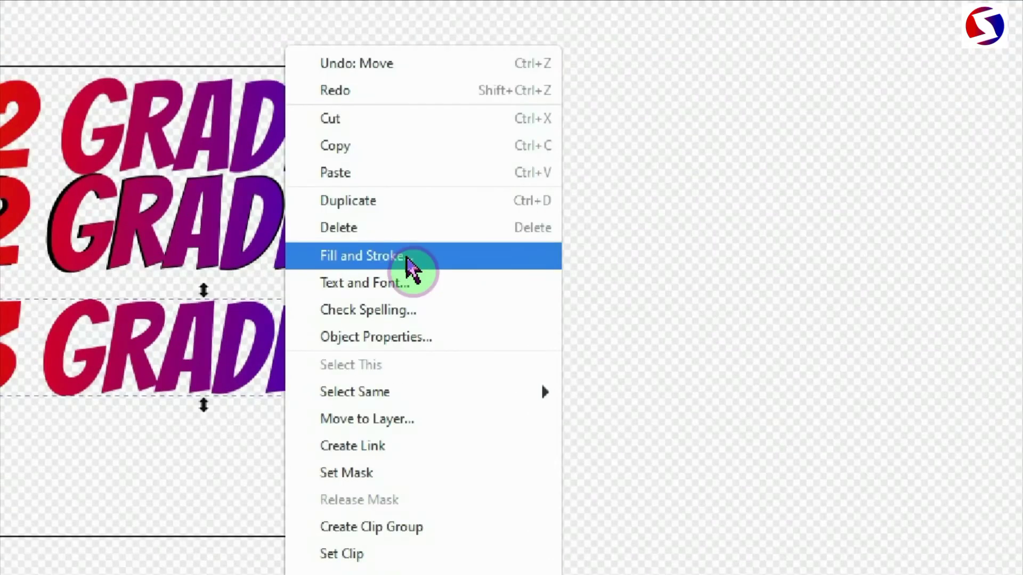
left_click(407, 257)
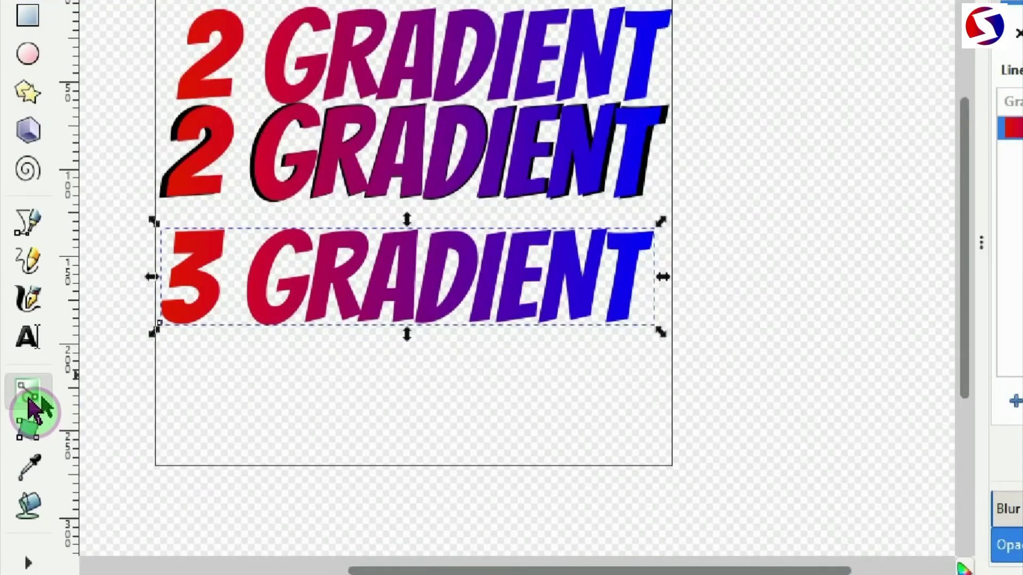
left_click(30, 401)
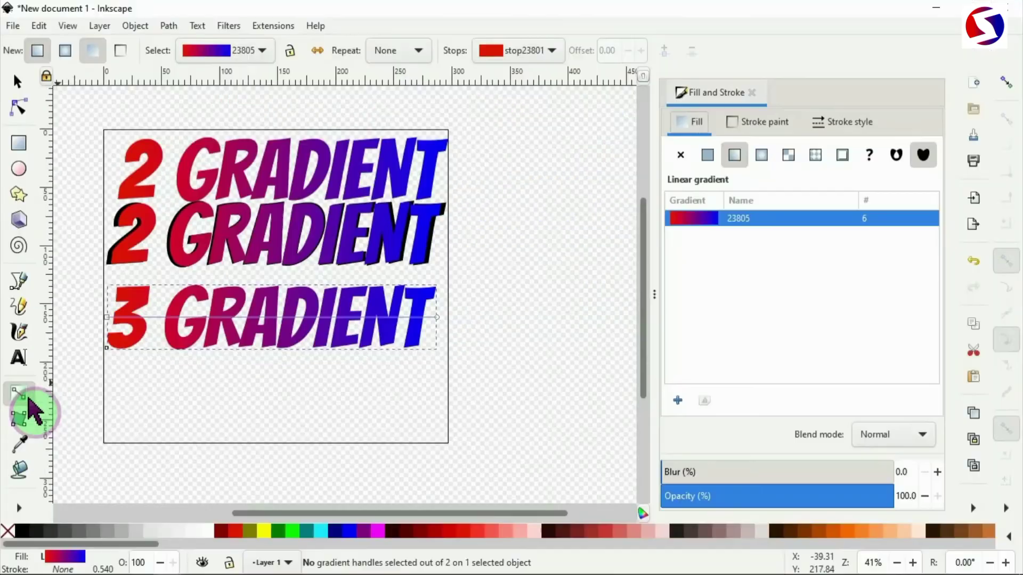
scroll(117, 320, "up", 4)
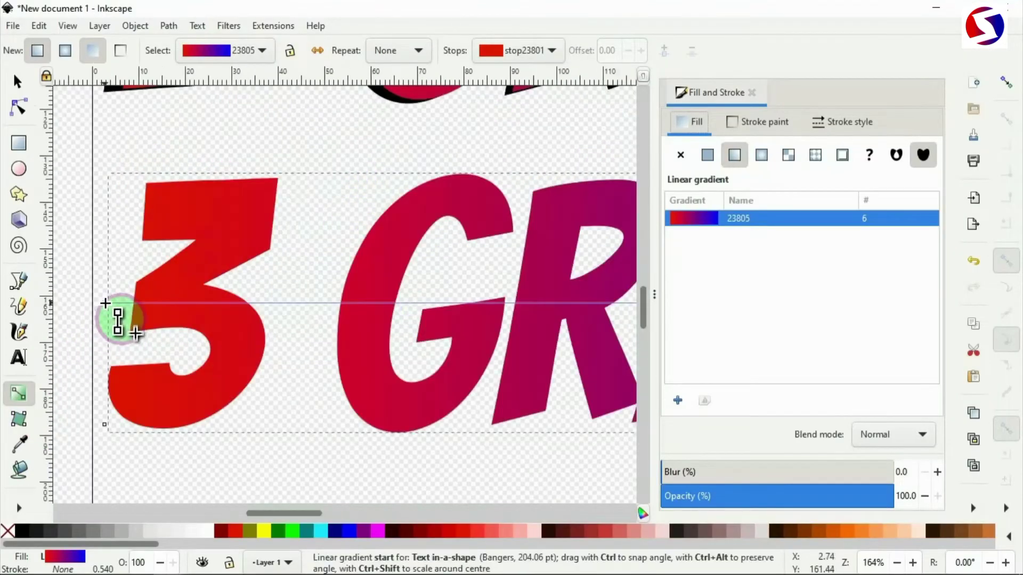
left_click_drag(274, 513, 416, 515)
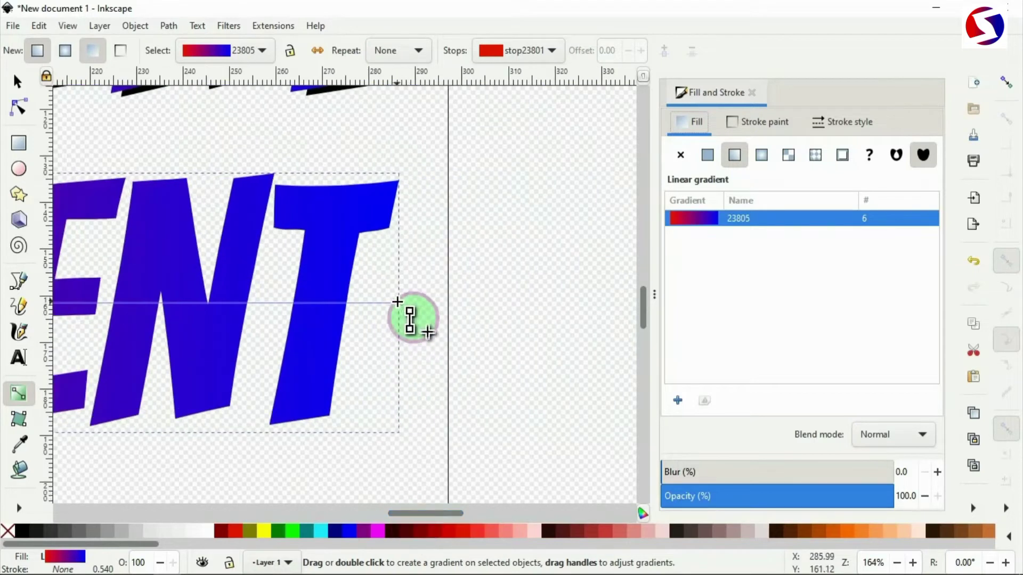
scroll(408, 317, "up", 1)
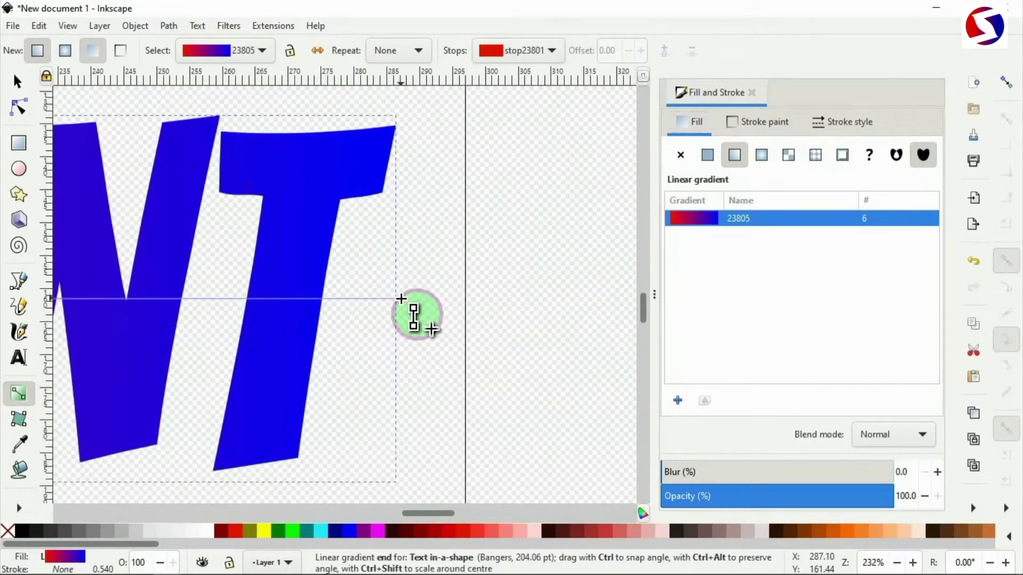
left_click(401, 299)
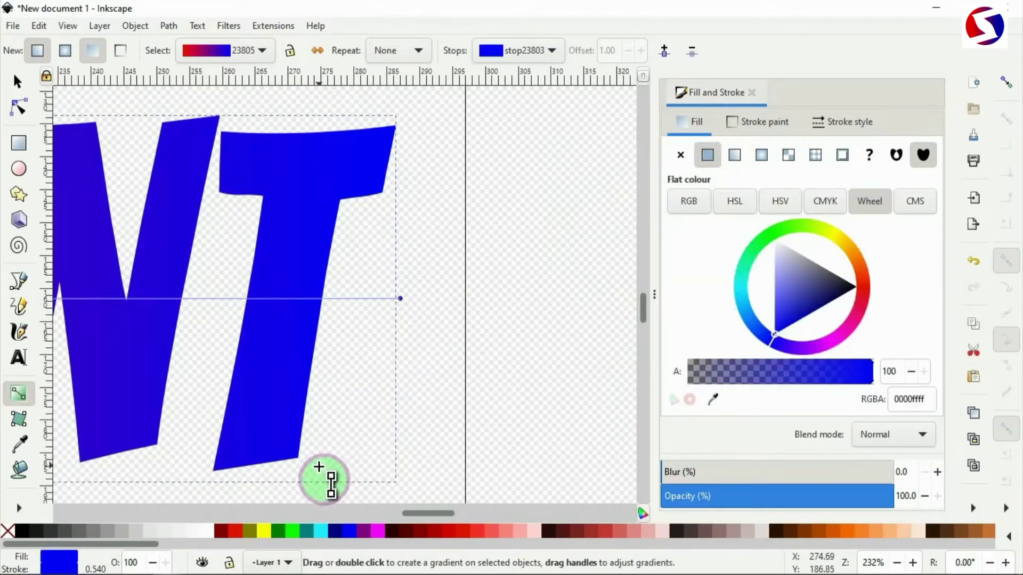
left_click(300, 542)
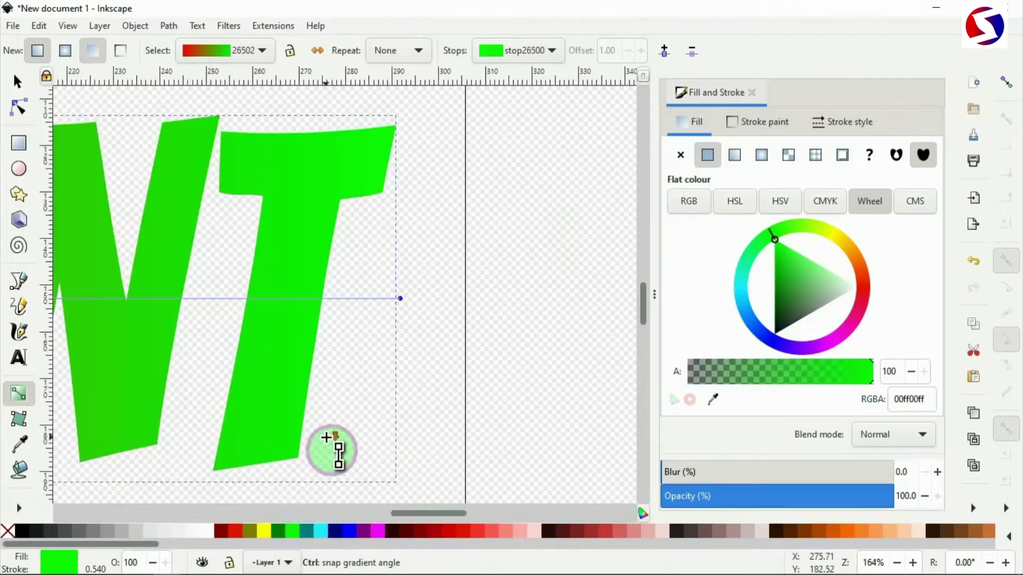
Place a vertical guide at X 150.84 mm through the middle of the "3 GRADIENT" text
scroll(327, 437, "down", 3)
scroll(327, 438, "left", 10)
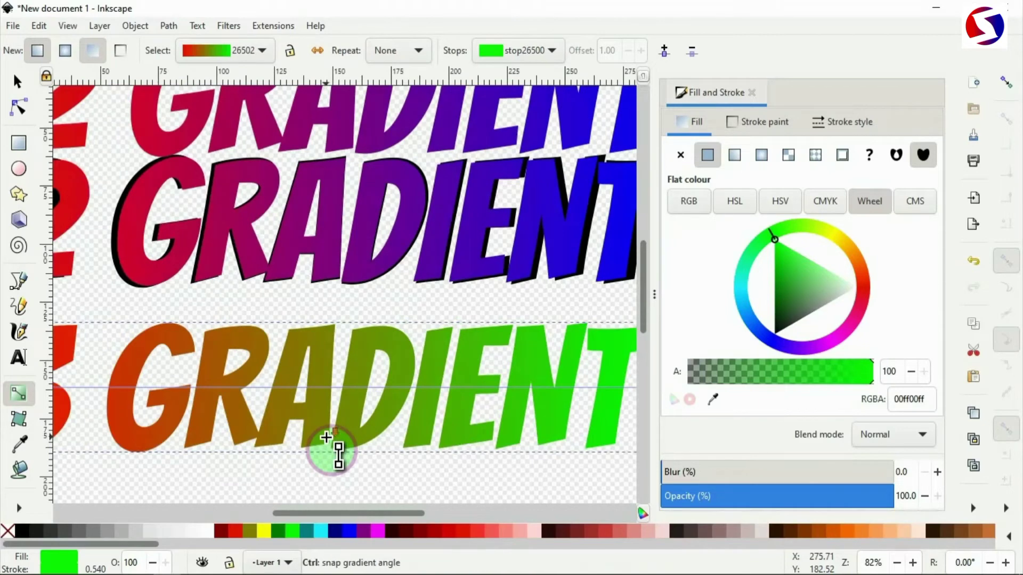
scroll(326, 438, "down", 1)
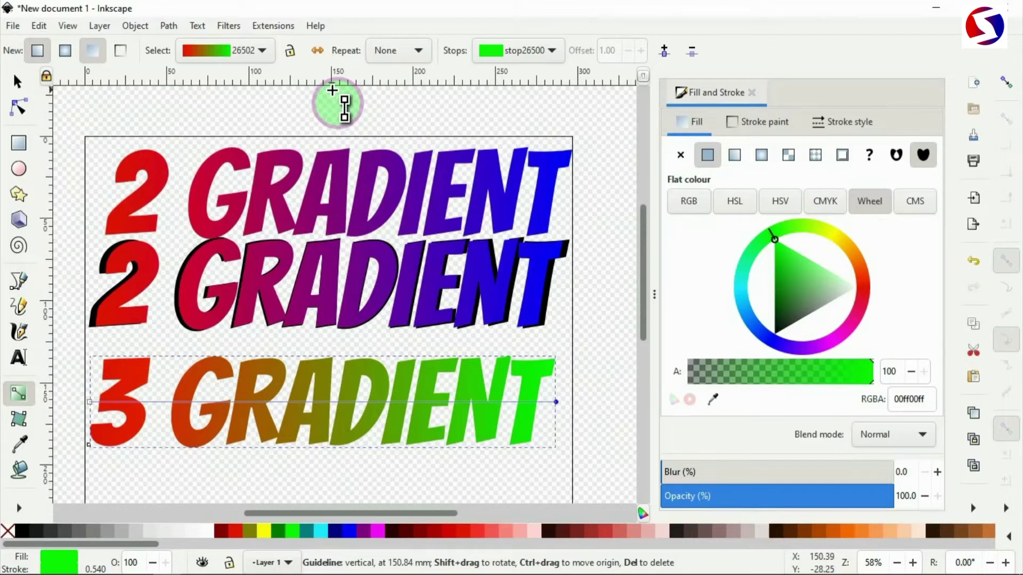
left_click_drag(333, 91, 335, 288)
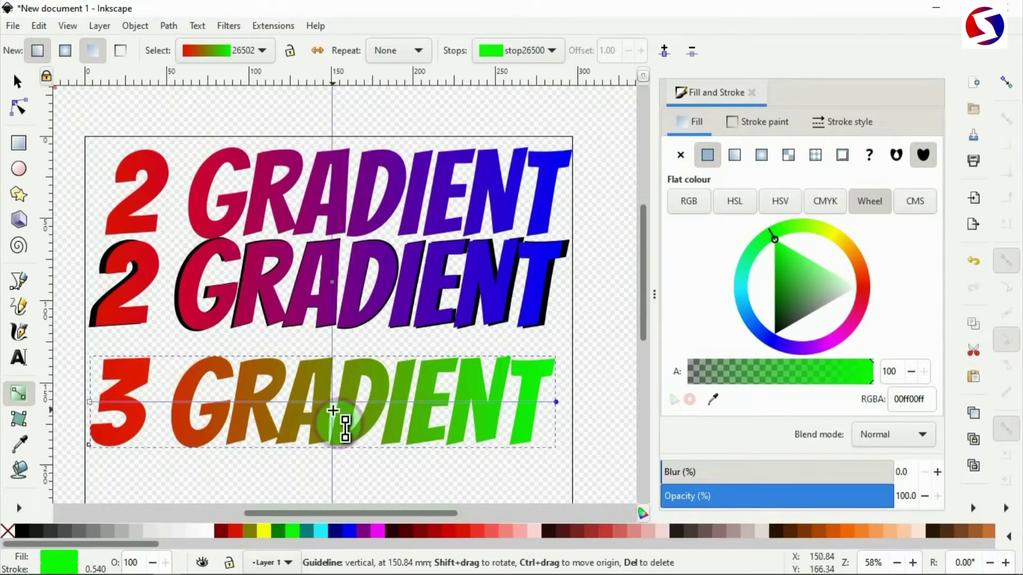
Add a gradient stop where the guide crosses the "3 GRADIENT" text's gradient line and colour it yellow (ffff00)
scroll(329, 410, "up", 5)
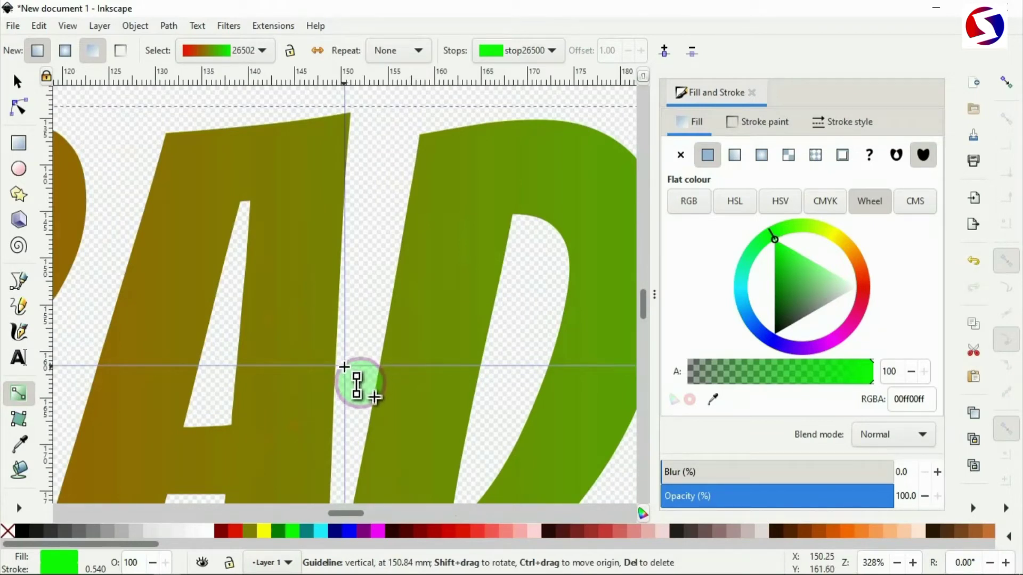
left_click(345, 368)
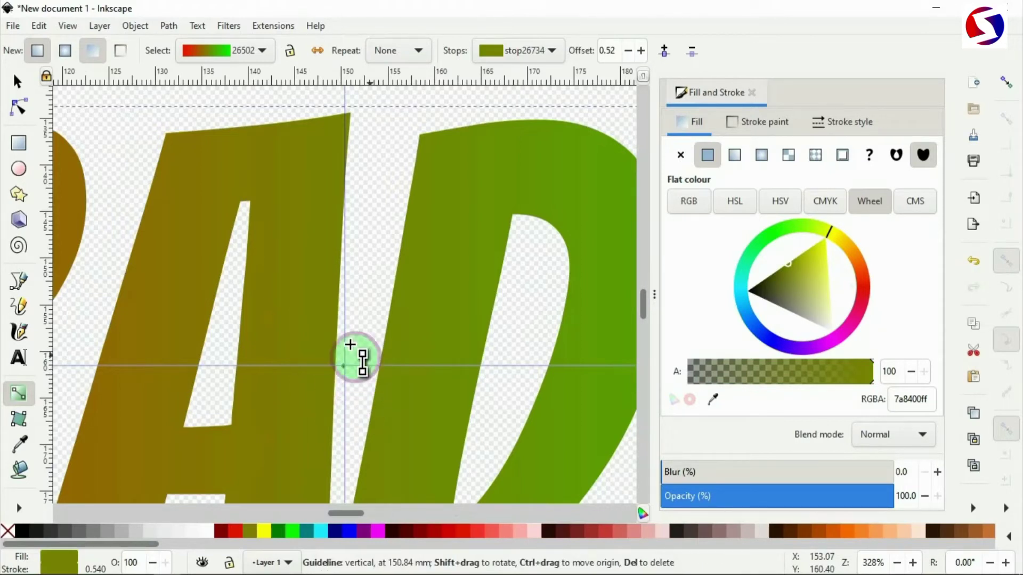
scroll(344, 382, "up", 4, "ctrl")
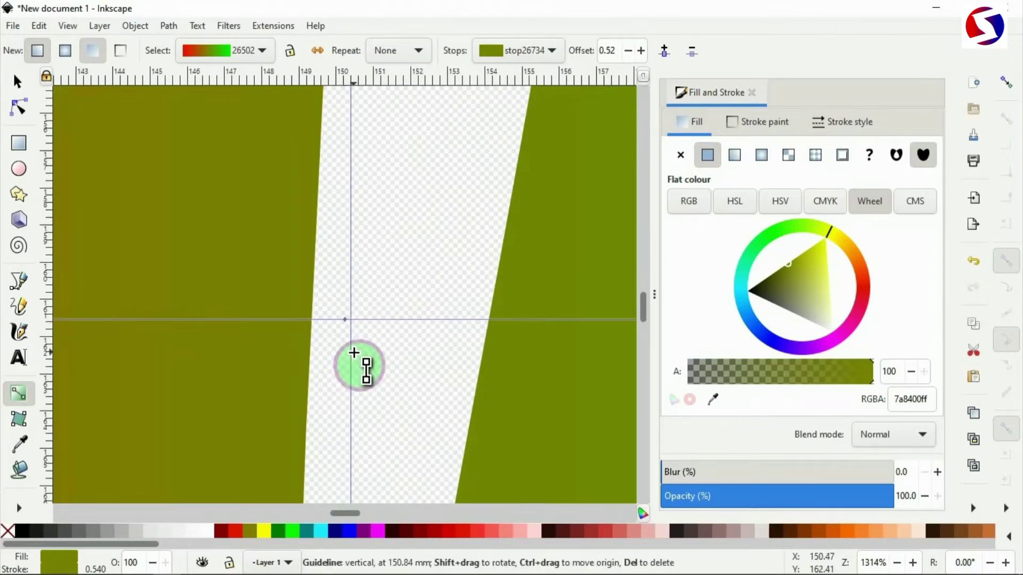
scroll(352, 325, "down", 7, "ctrl")
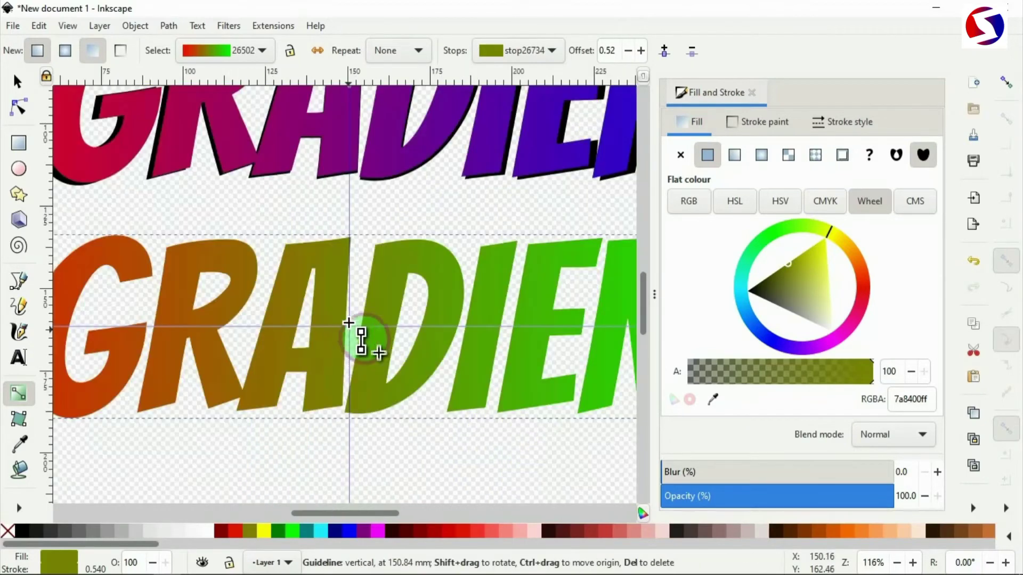
left_click(262, 543)
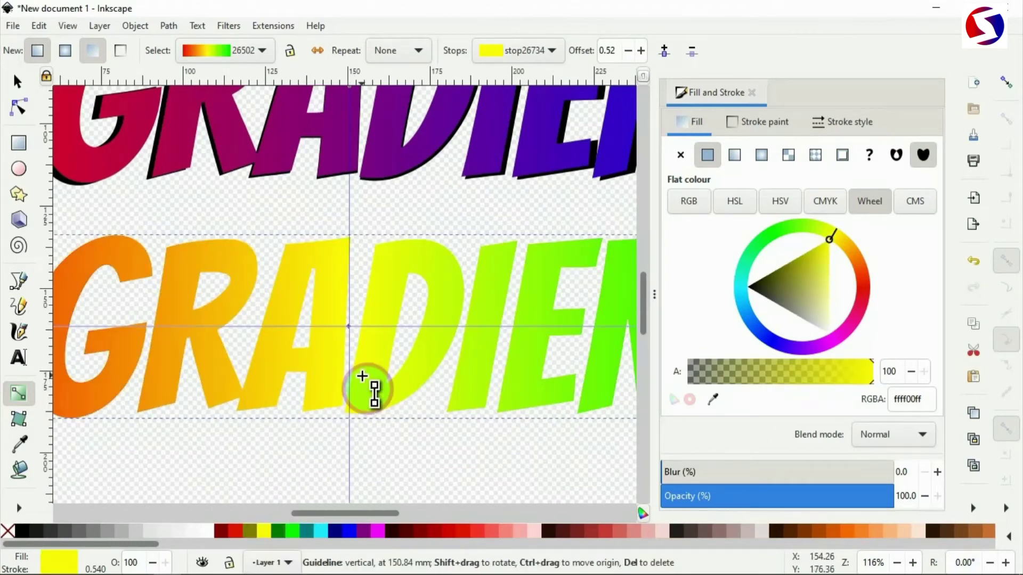
scroll(362, 376, "down", 3, "ctrl")
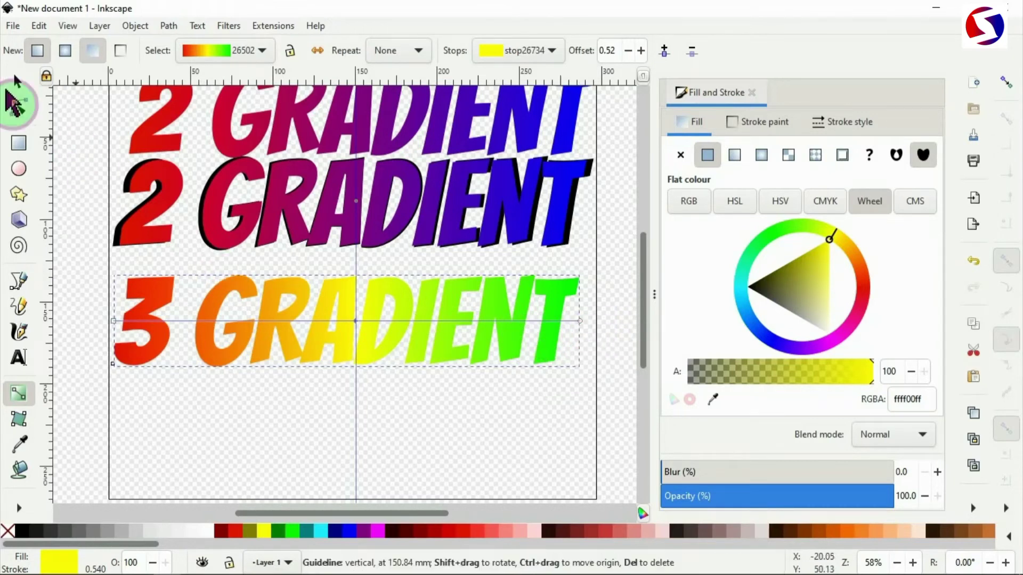
Duplicate the "3 GRADIENT" text and place the copy below it, at about X 1.1, Y 197.0 mm
left_click(18, 83)
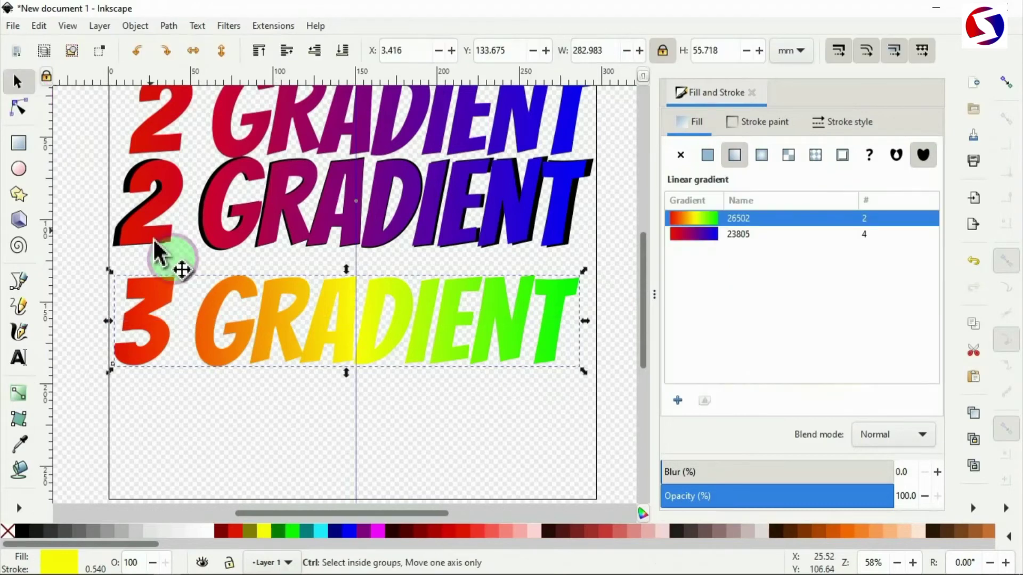
right_click(202, 332)
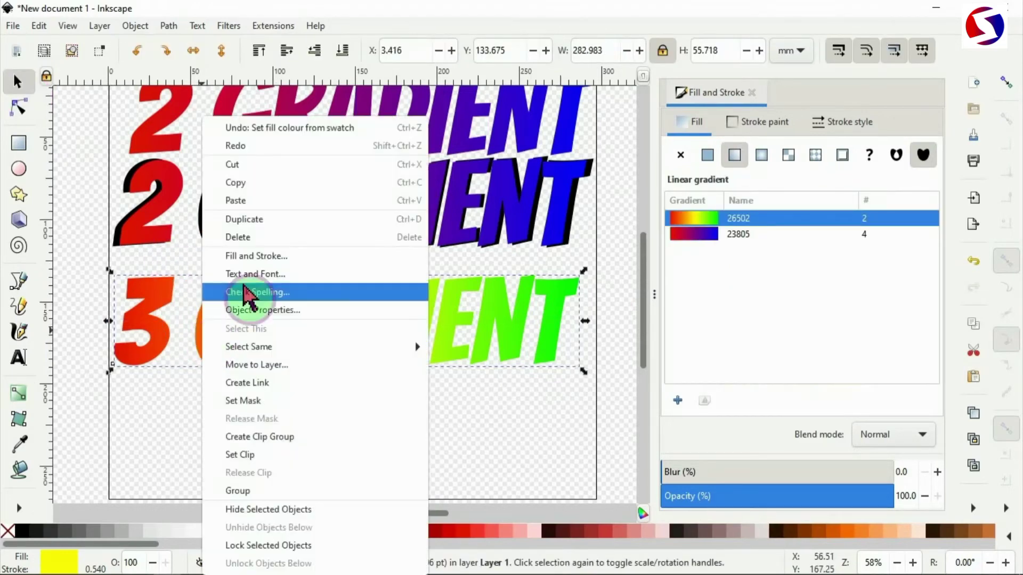
left_click(252, 219)
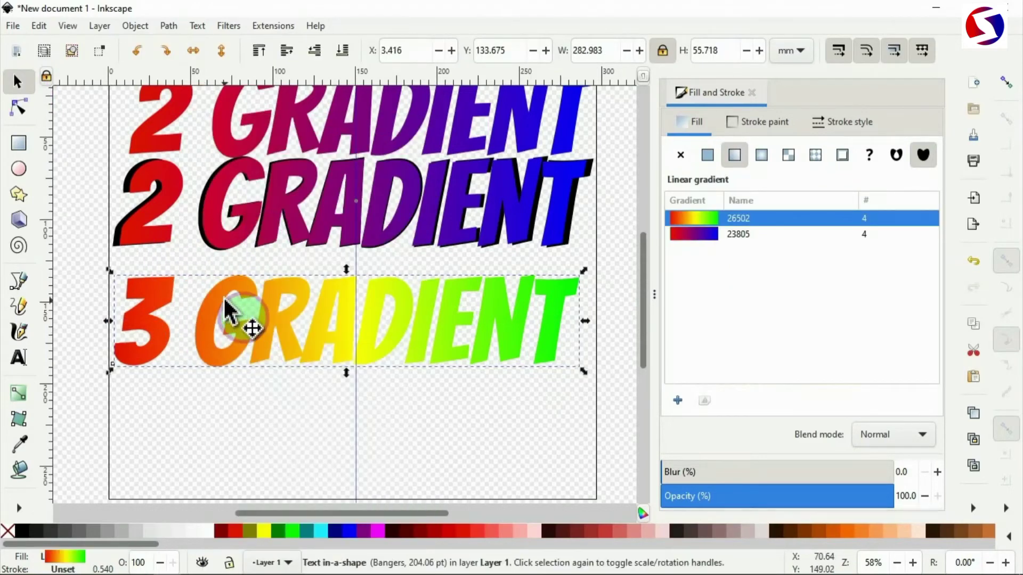
left_click_drag(220, 299, 216, 408)
key("ctrl")
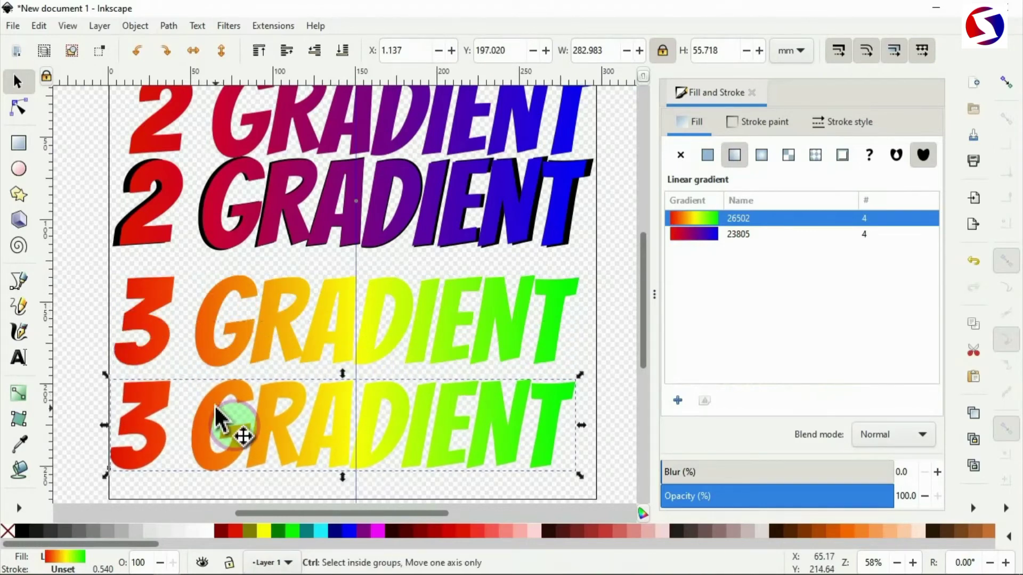
Duplicate the lowest "3 GRADIENT" text, fill the offset copy black and enlarge it to about 293.0 by 57.7 mm
right_click(219, 415)
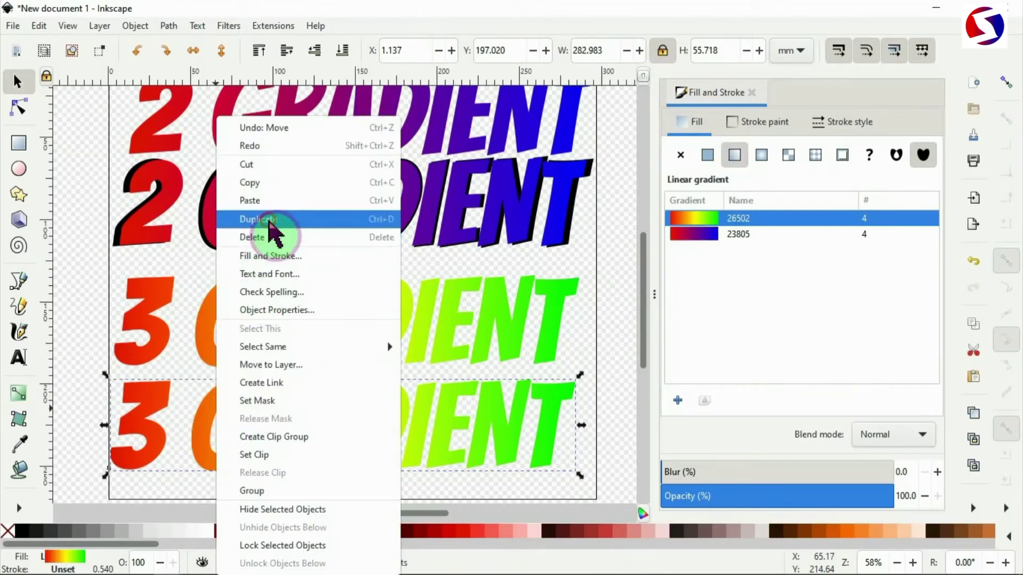
left_click(271, 229)
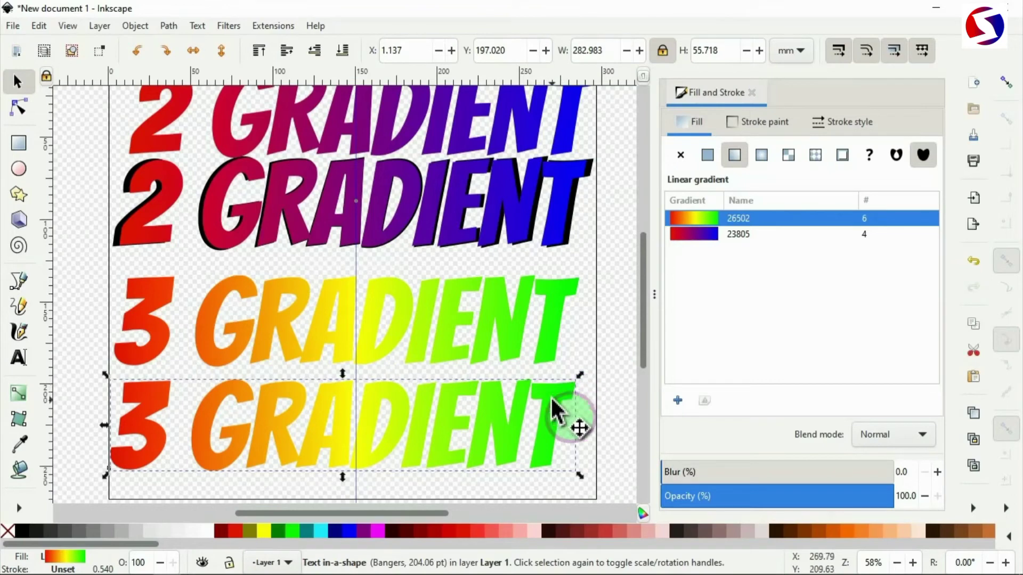
left_click_drag(554, 408, 578, 422)
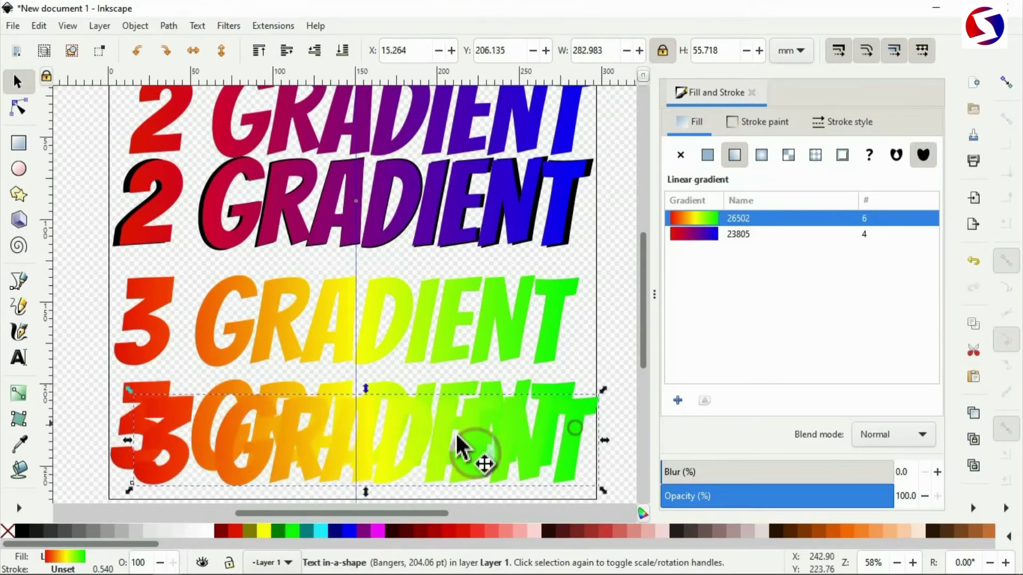
left_click(24, 533)
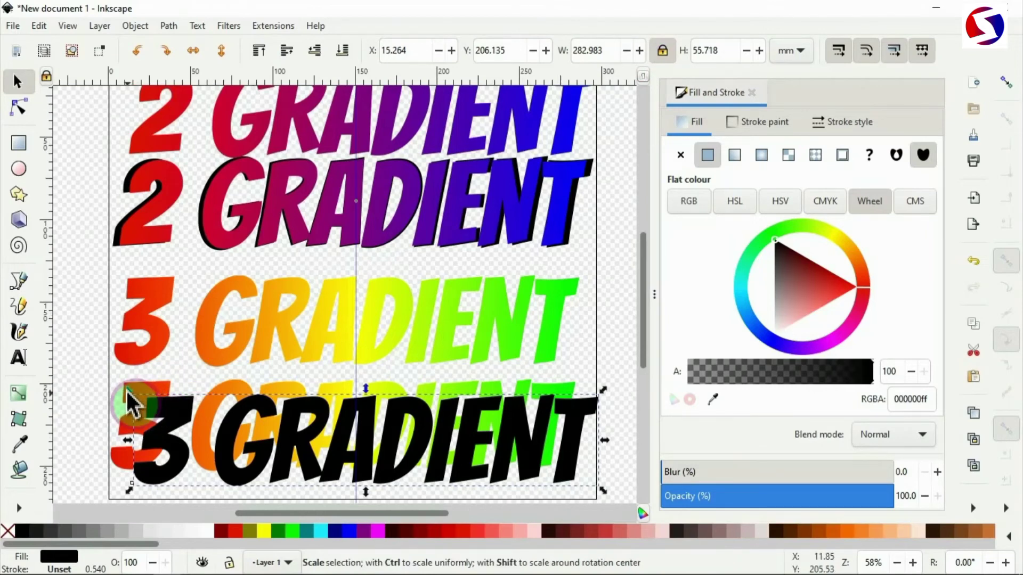
left_click_drag(125, 390, 113, 382)
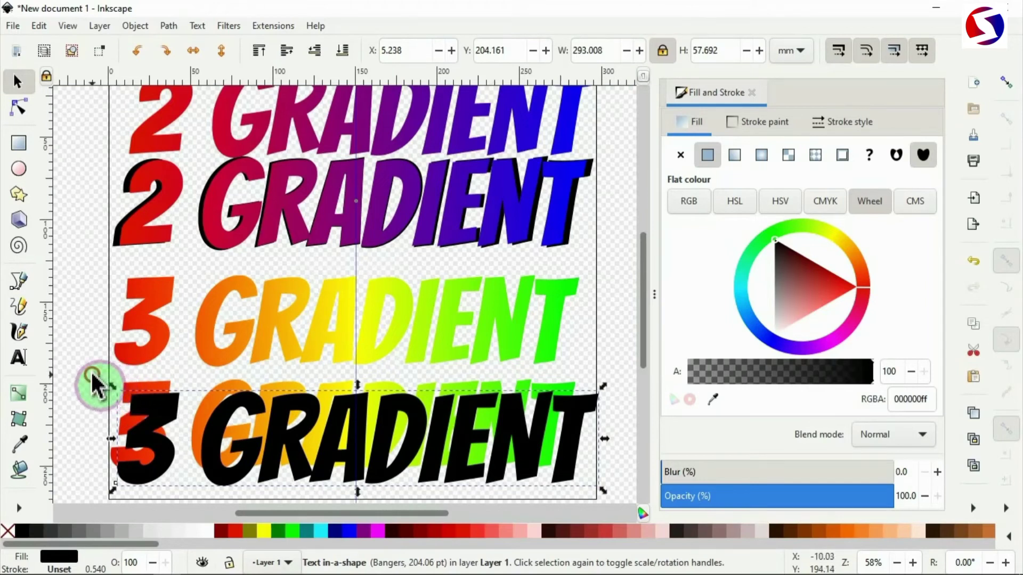
Centre the lowest gradient text and its black copy on each other on both axes, and lower the black copy to the bottom
mouse_move(92, 375)
left_mouse_down()
mouse_move(201, 392)
mouse_move(484, 395)
mouse_move(642, 433)
mouse_move(622, 500)
left_mouse_up()
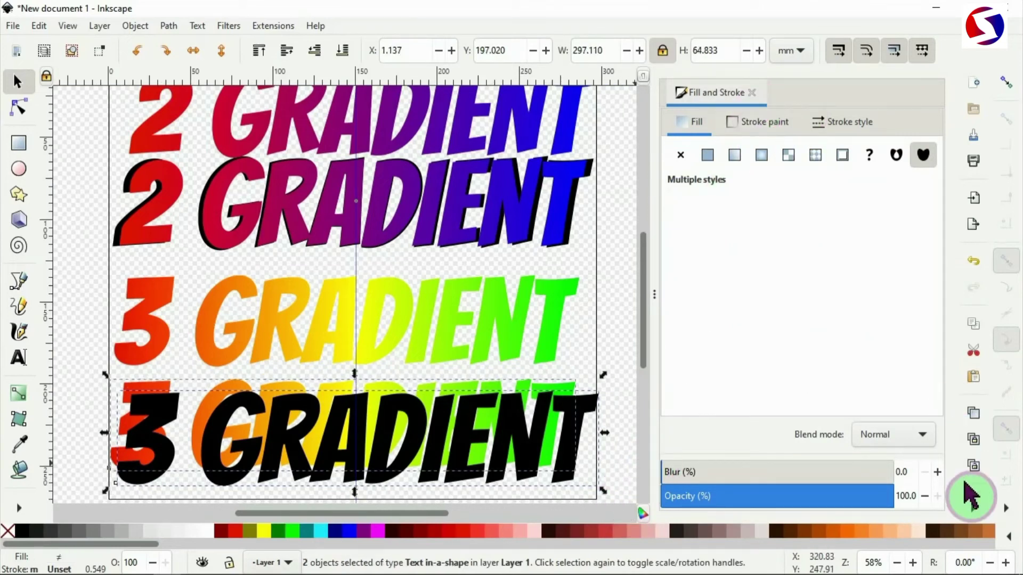
left_click(753, 92)
left_click(973, 509)
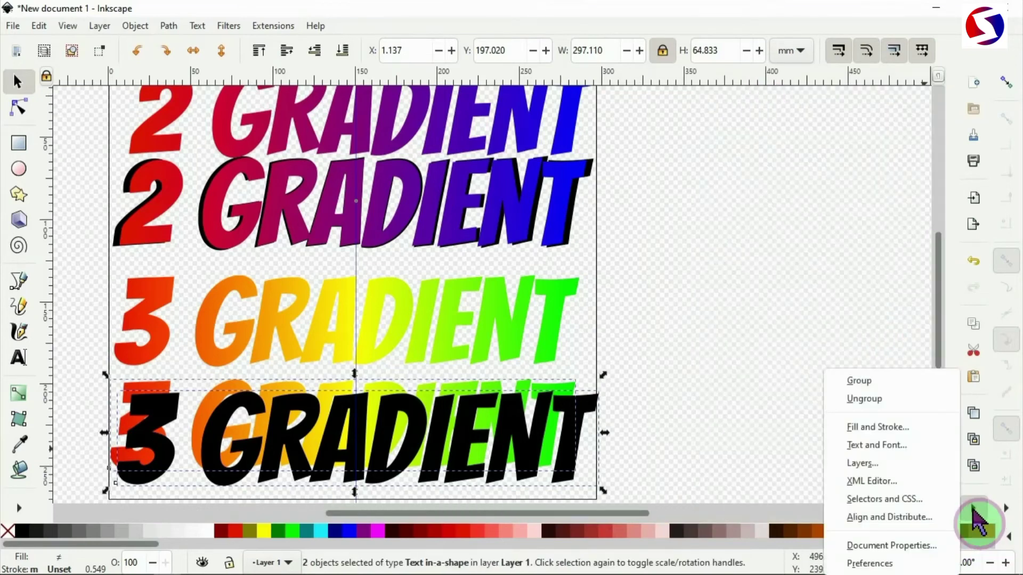
left_click(920, 526)
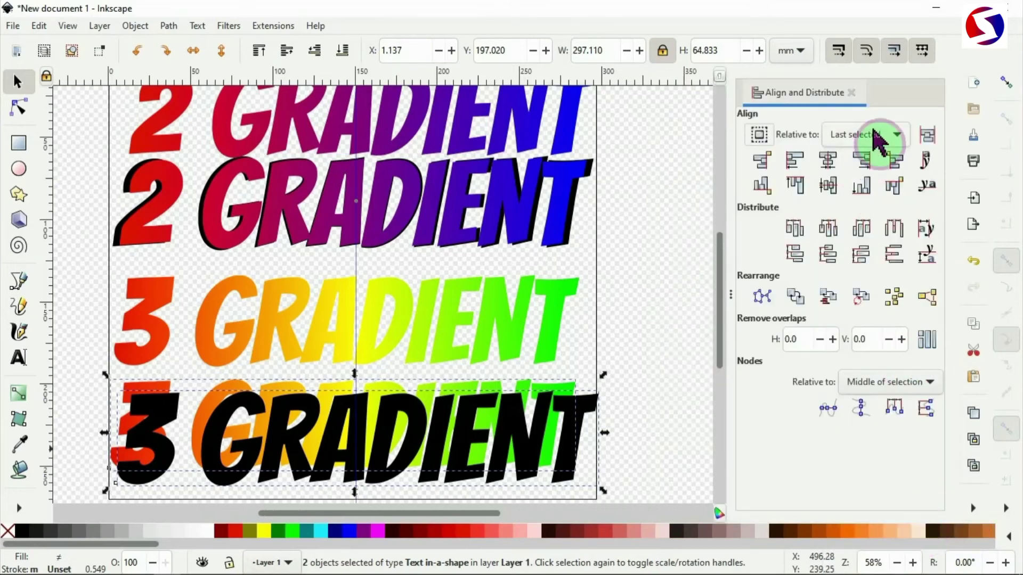
left_click(829, 159)
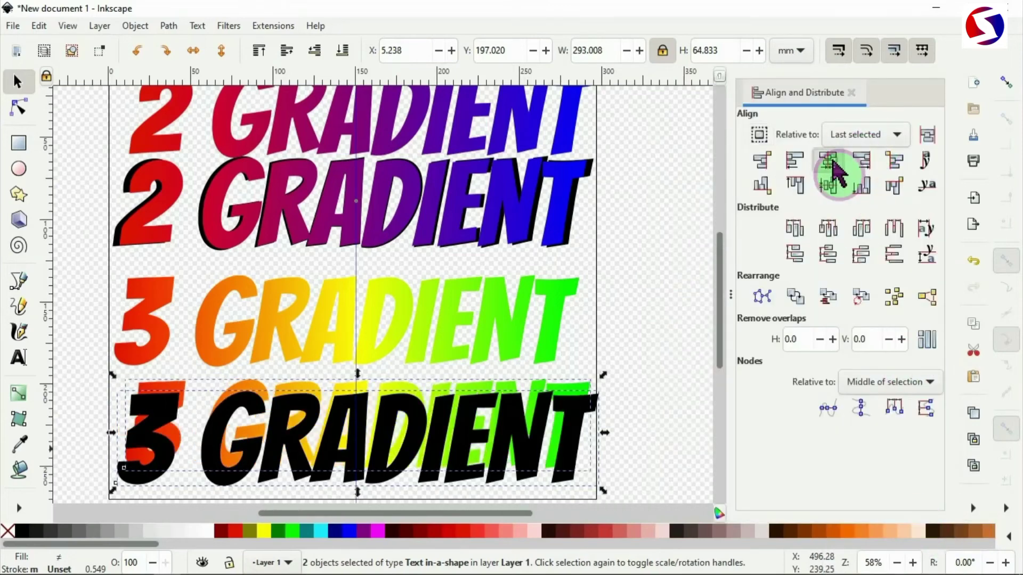
left_click(827, 187)
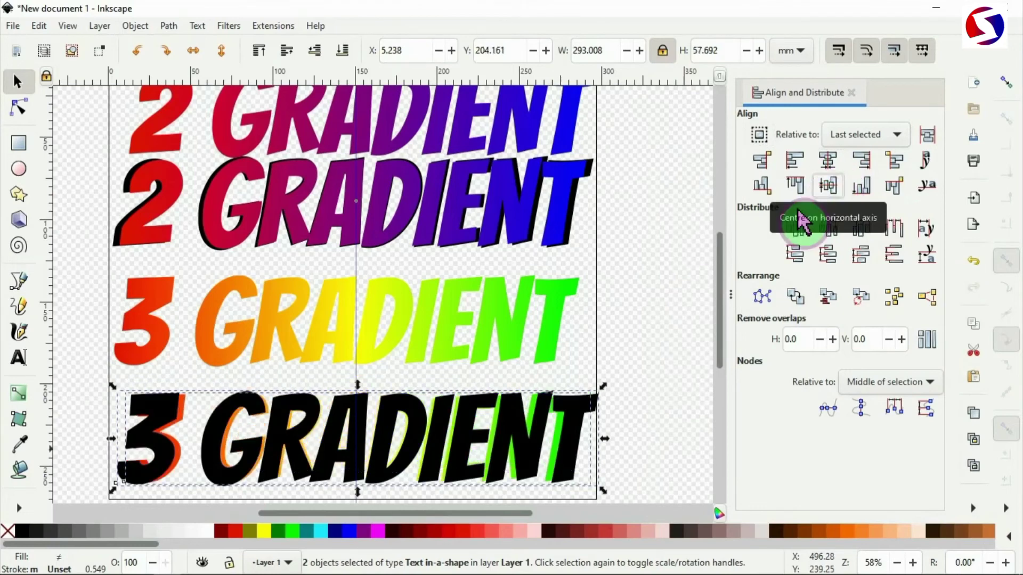
left_click(573, 421)
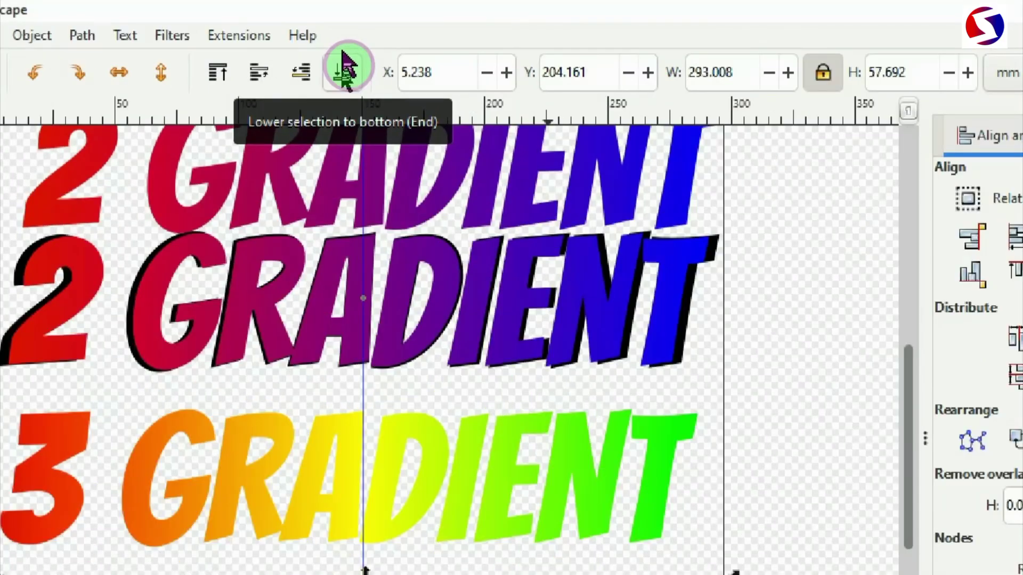
left_click(342, 52)
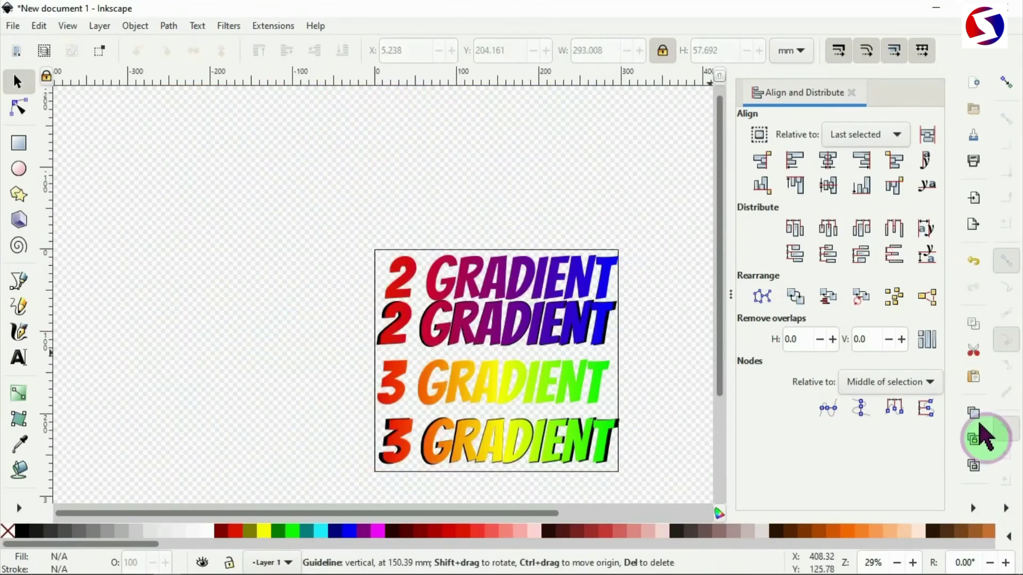
Turn off the chequerboard background in the document properties
left_click(973, 508)
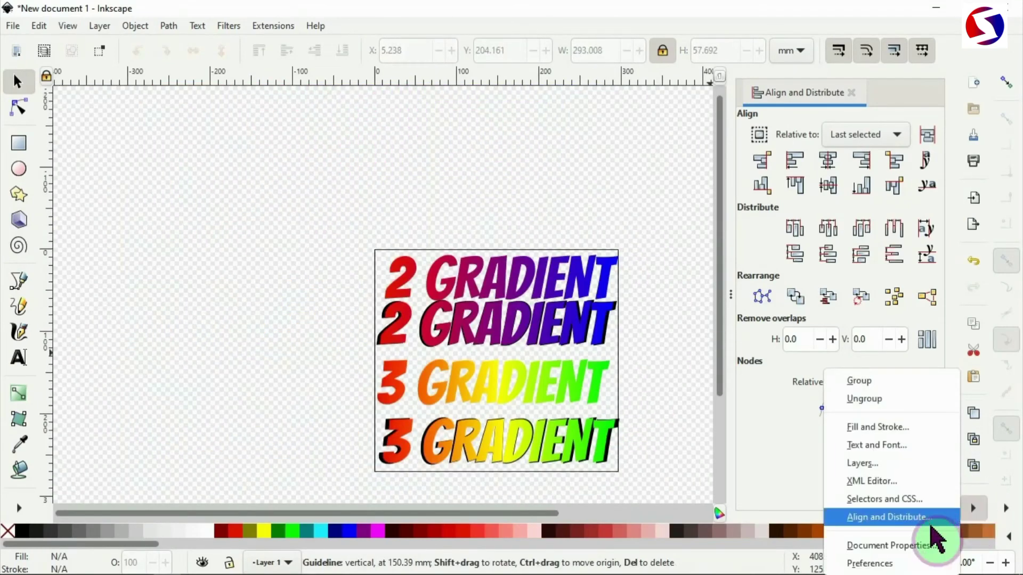
left_click(918, 545)
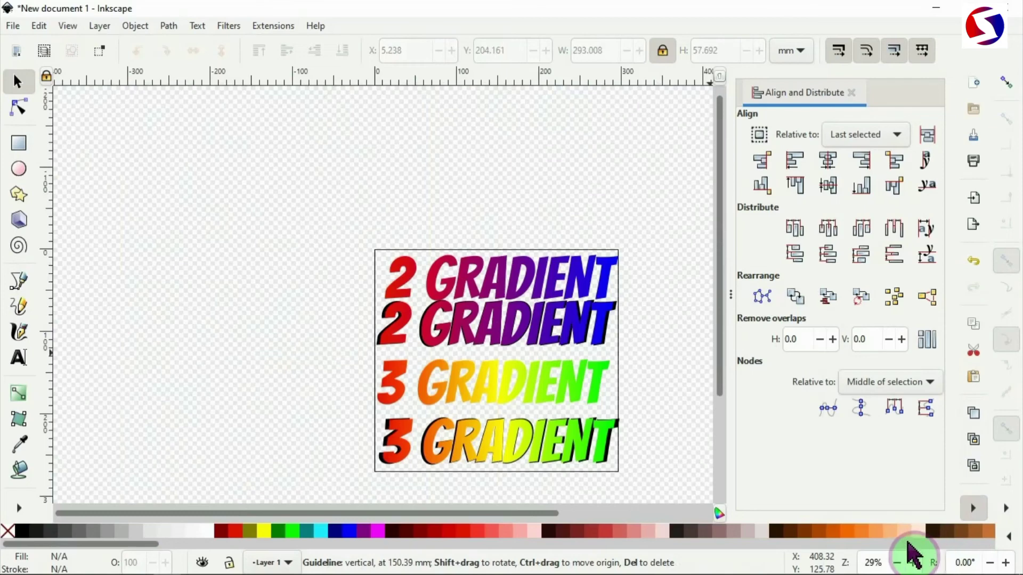
left_click(535, 503)
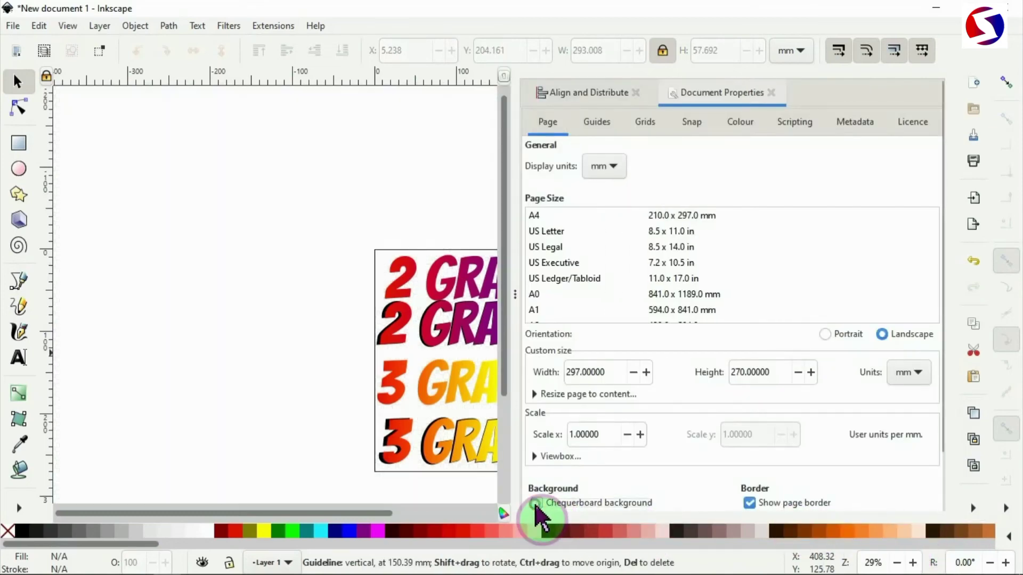
left_click_drag(379, 515, 457, 516)
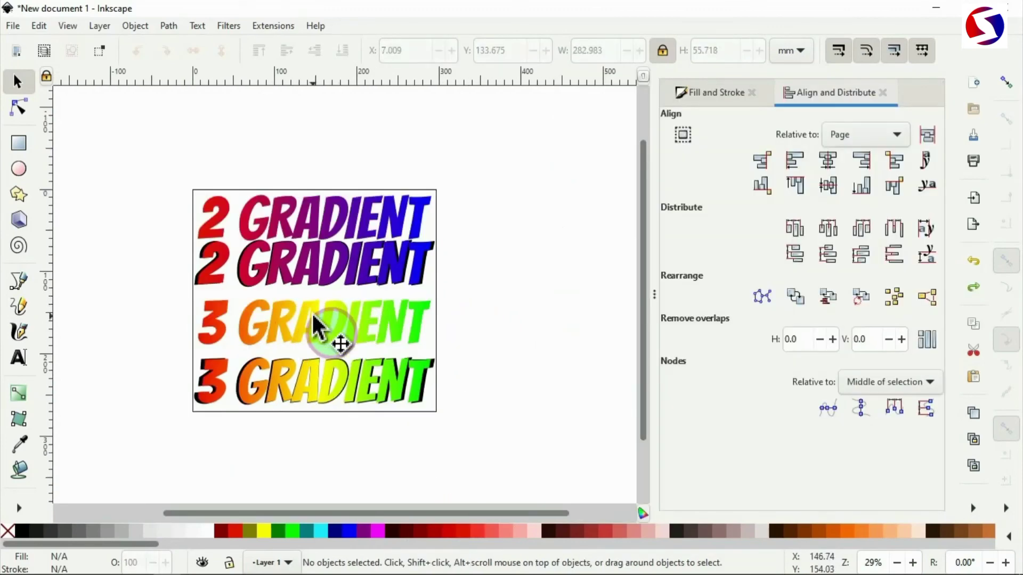
Add a thin dark outline to the unshadowed "3 GRADIENT" text
left_click(314, 316)
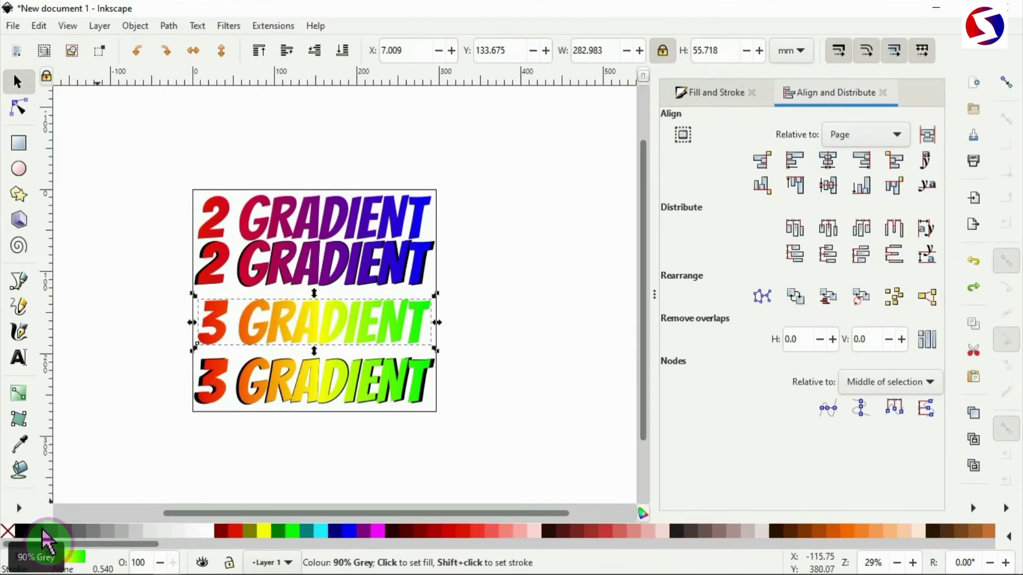
left_click(913, 564)
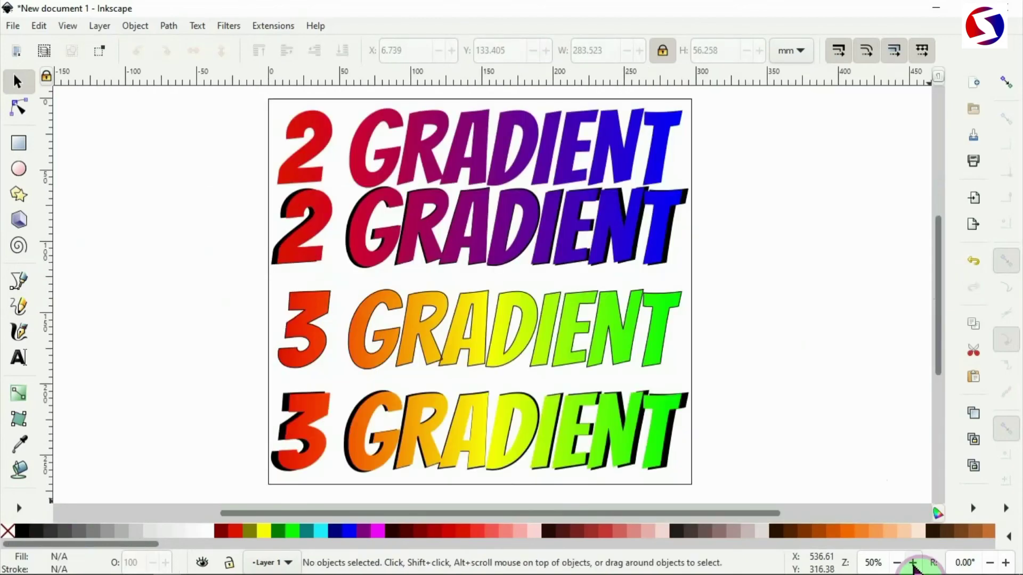